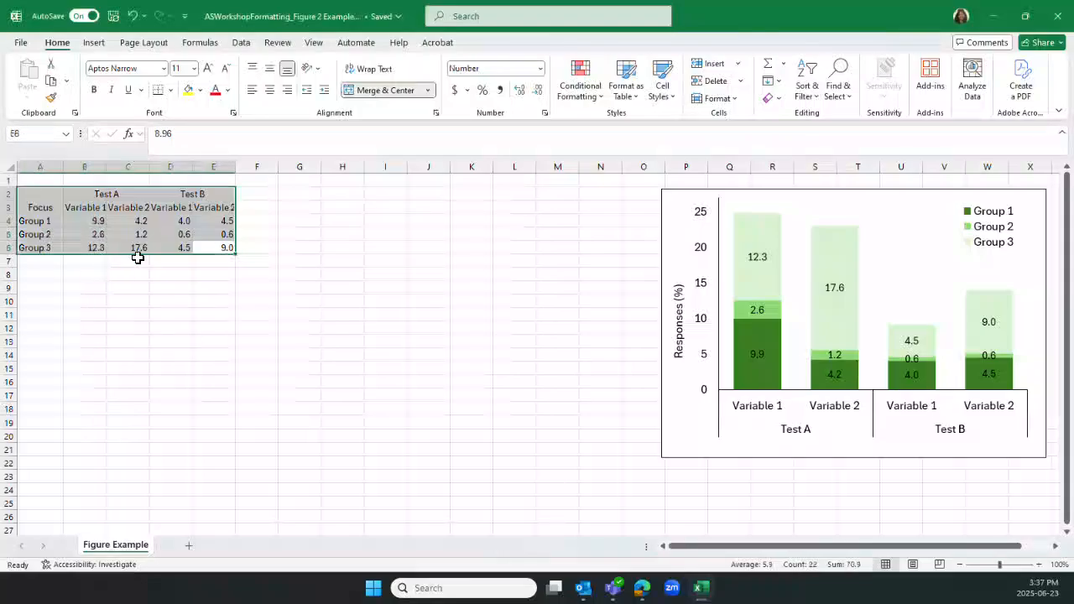
Insert a 2-D stacked column chart from the selected data table and place it just beside the table, level with the example chart.
{"action": "left_click", "coordinate": [93, 43]}
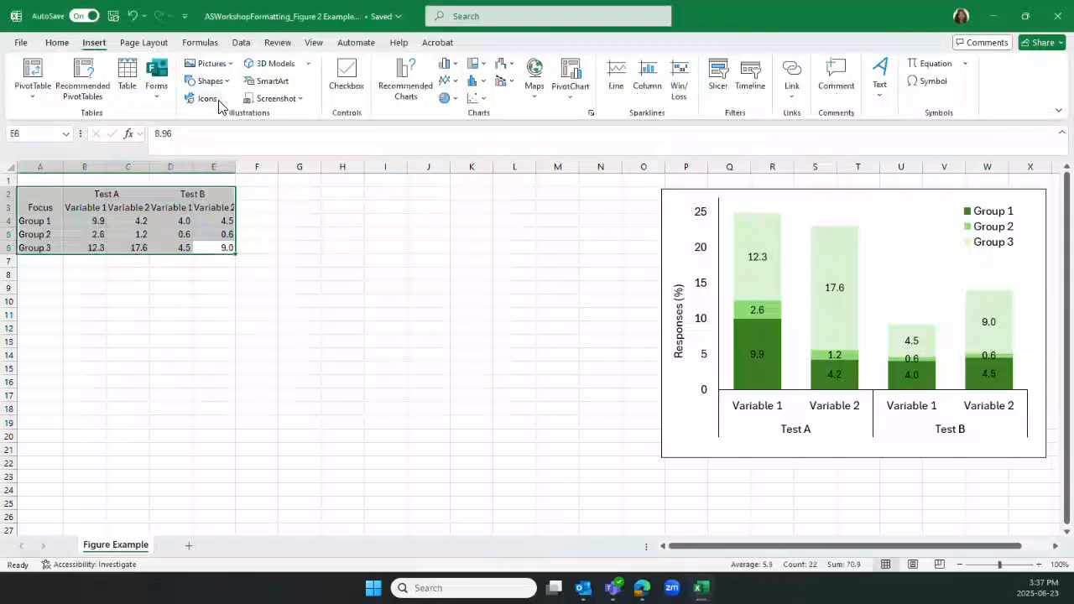
{"action": "left_click", "coordinate": [457, 66]}
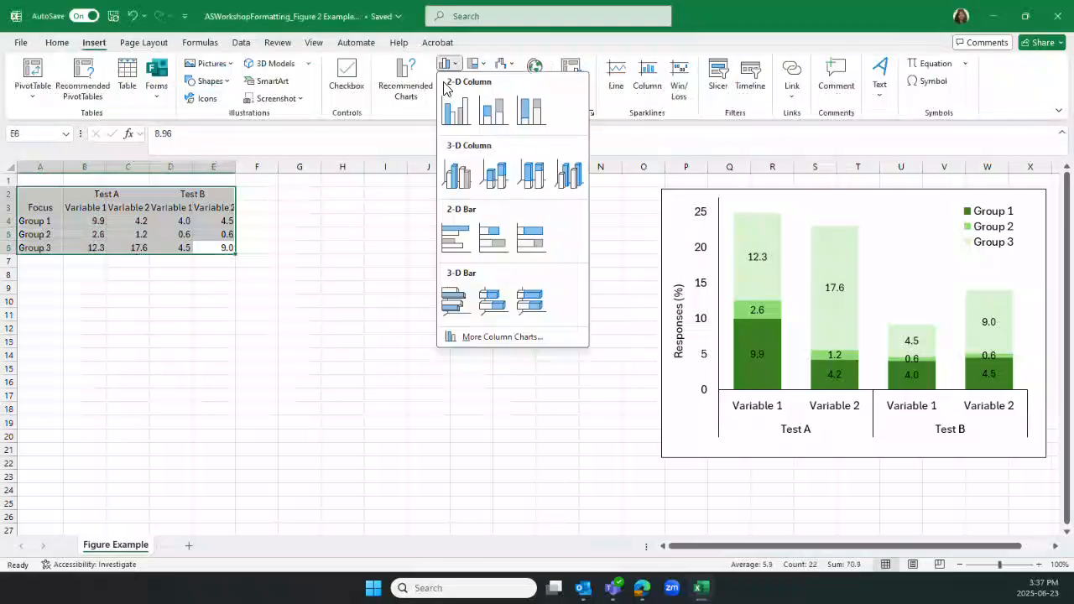
{"action": "left_click", "coordinate": [492, 112]}
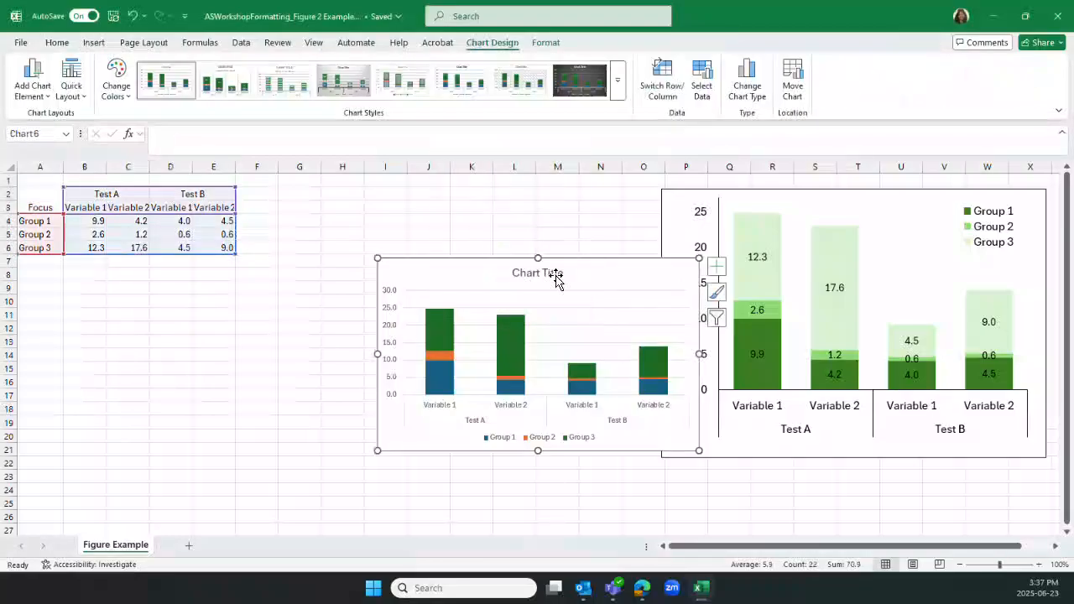
{"action": "left_click_drag", "start_coordinate": [607, 268], "coordinate": [487, 201]}
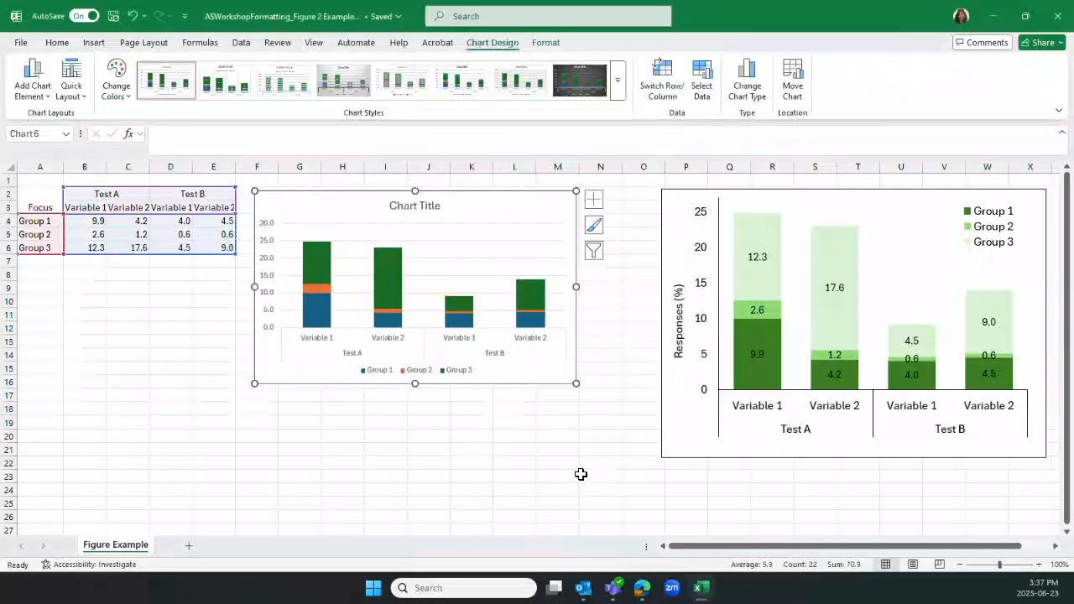
{"action": "left_click", "coordinate": [539, 469]}
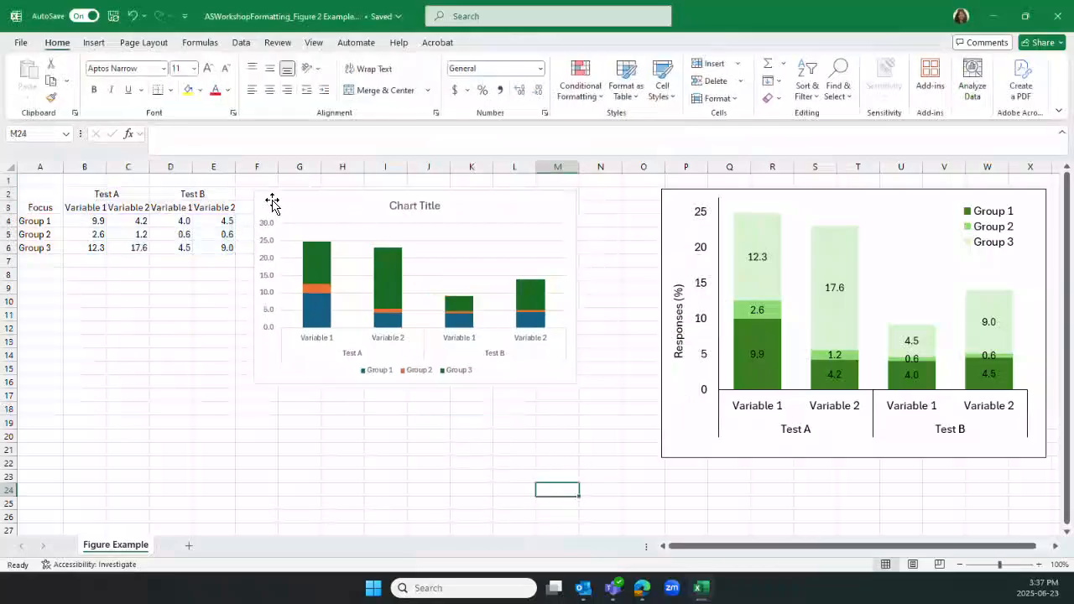
Enlarge the new chart to about 10.5 cm high by 15.7 cm wide, filling the space up to the example chart.
{"action": "left_click", "coordinate": [271, 203]}
{"action": "left_click_drag", "start_coordinate": [575, 383], "coordinate": [652, 457]}
{"action": "left_click", "coordinate": [543, 504]}
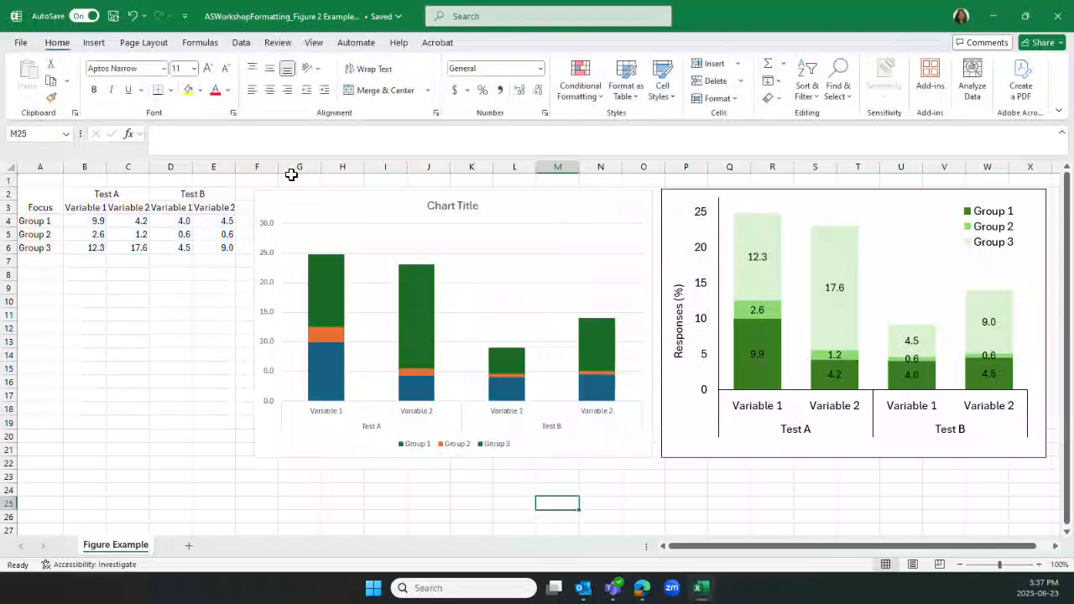
Delete the new chart's title and its horizontal gridlines.
{"action": "left_click", "coordinate": [457, 207]}
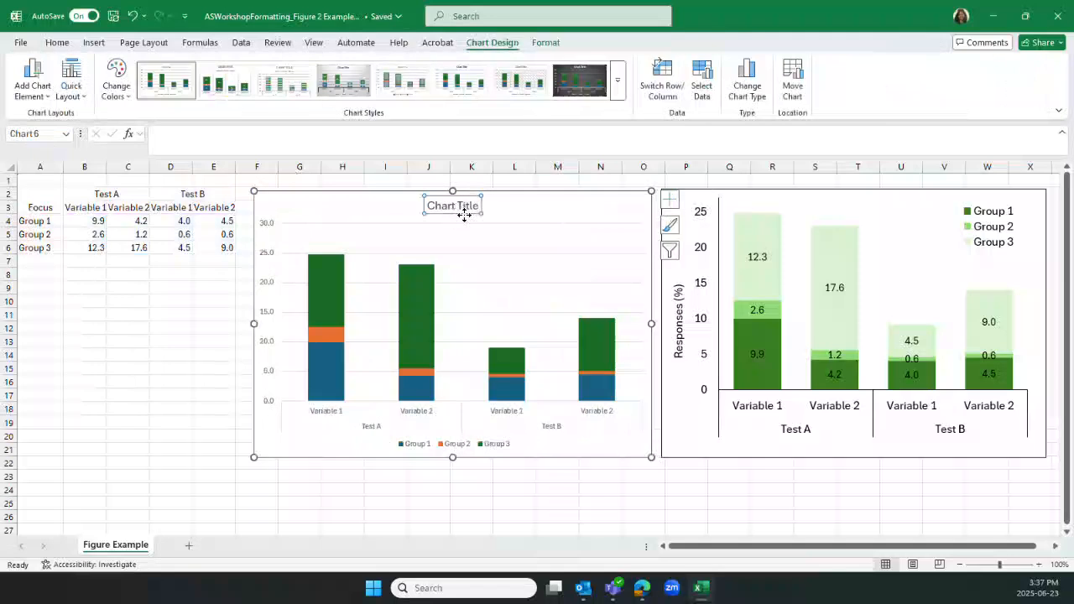
{"action": "key", "text": "Delete"}
{"action": "left_click", "coordinate": [466, 238]}
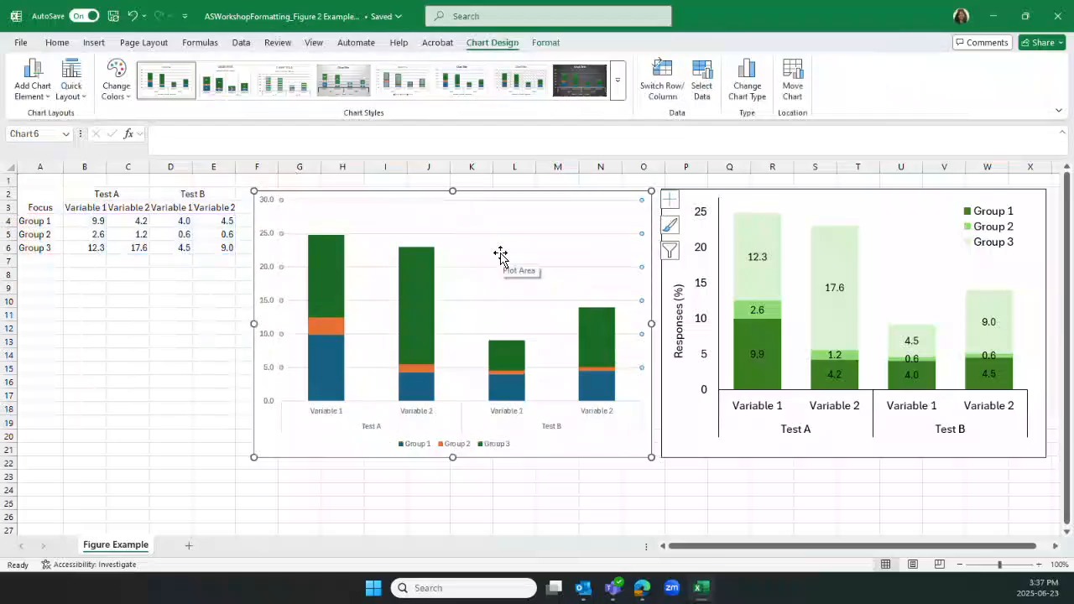
{"action": "key", "text": "Escape"}
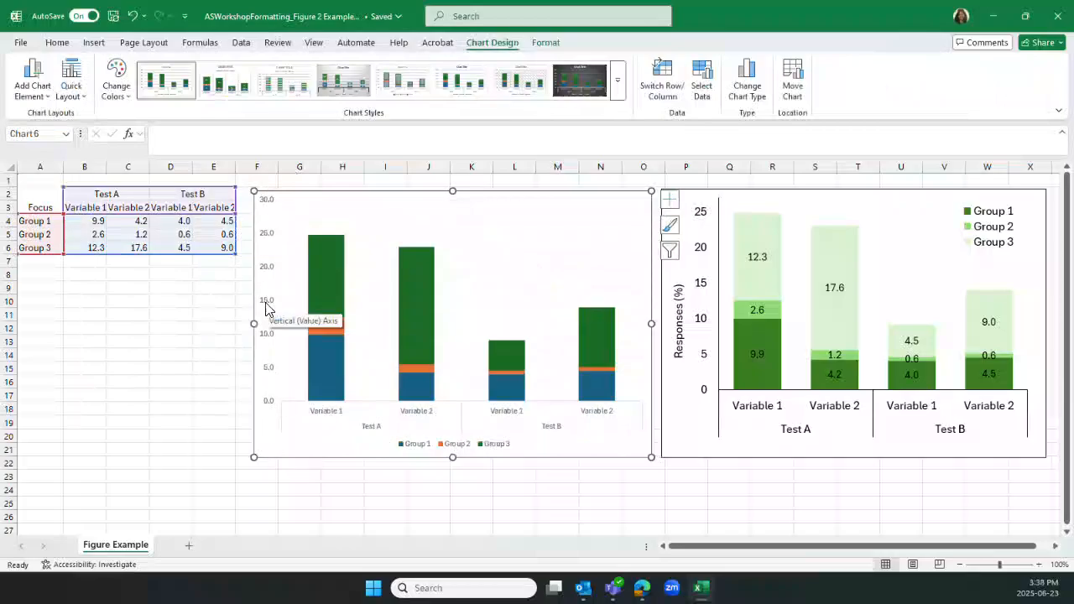
Set the maximum bound of the new chart's vertical axis to 25.
{"action": "left_click", "coordinate": [267, 308]}
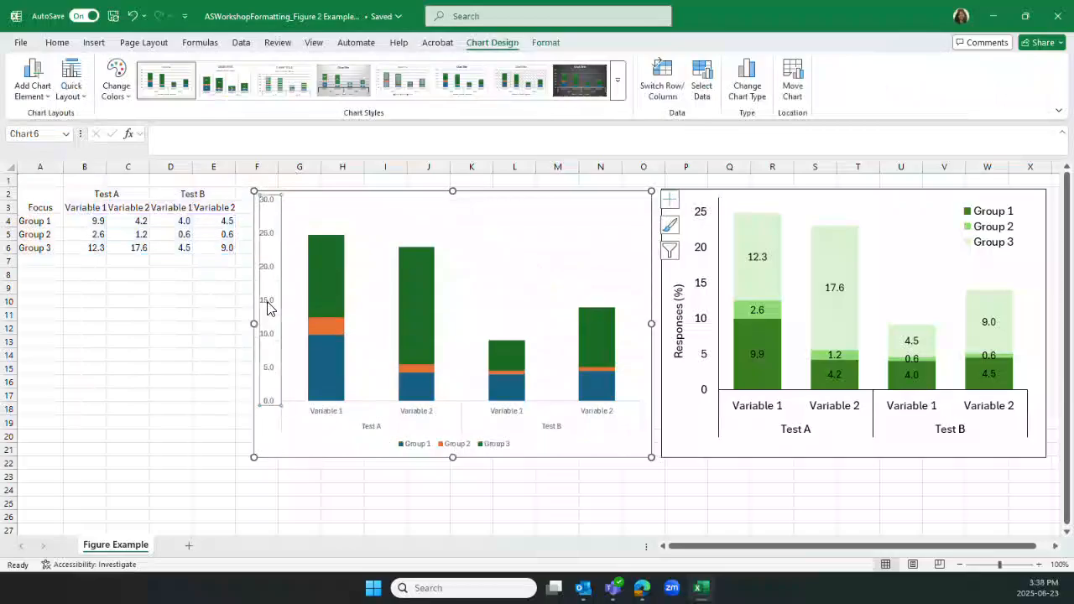
{"action": "right_click", "coordinate": [270, 238]}
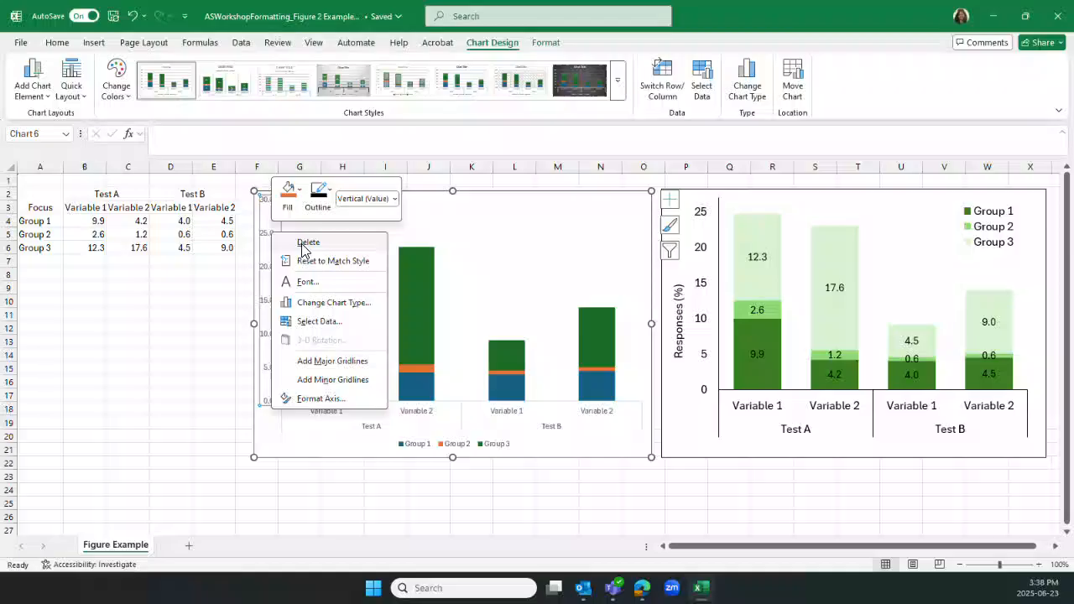
{"action": "left_click", "coordinate": [320, 399]}
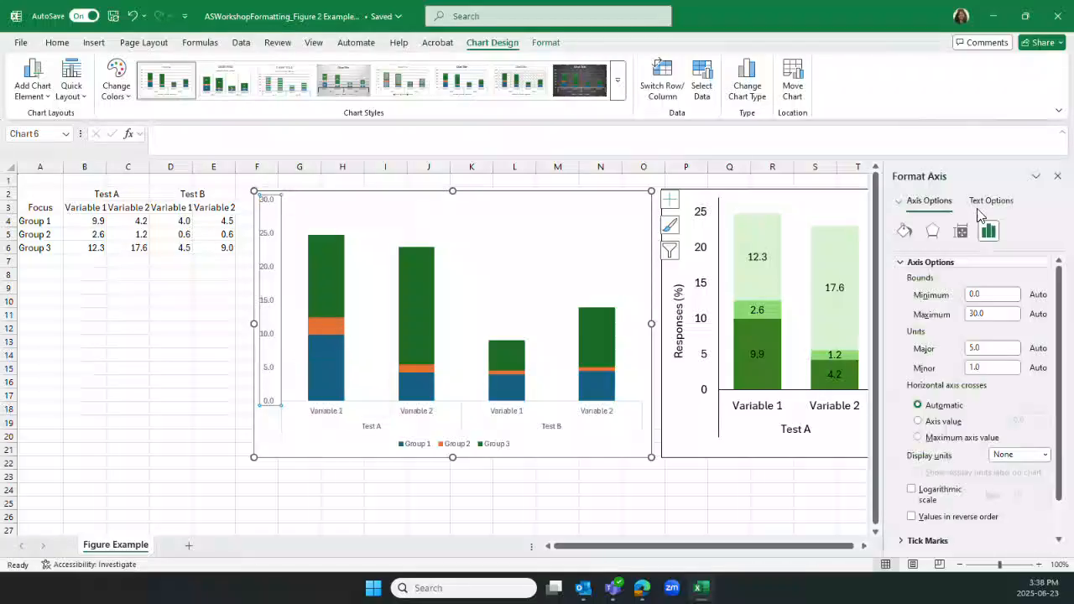
{"action": "double_click", "coordinate": [977, 313]}
{"action": "type", "text": "25"}
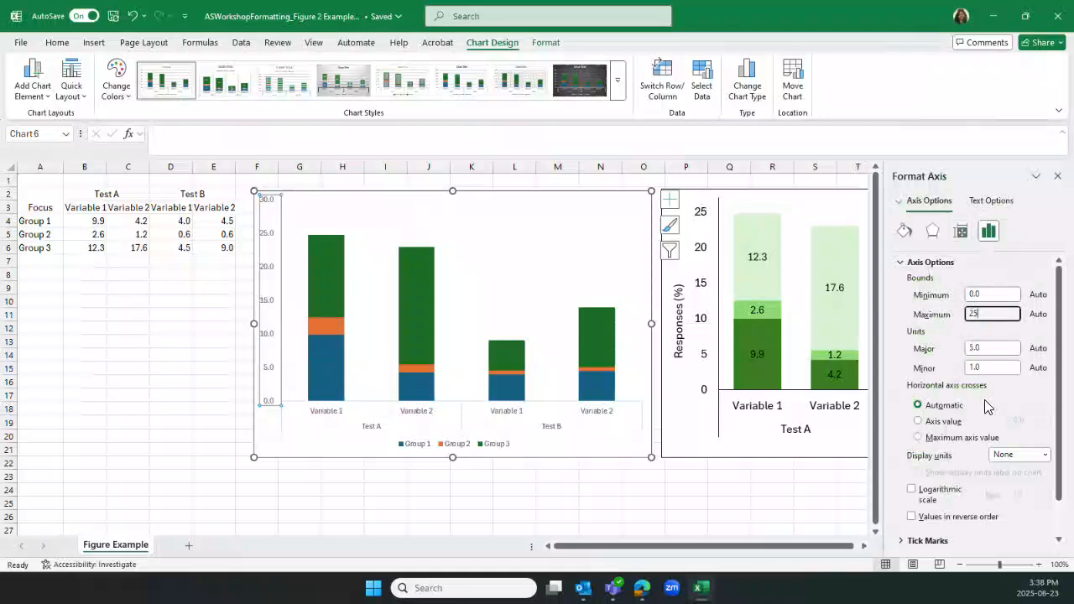
{"action": "left_click", "coordinate": [964, 263]}
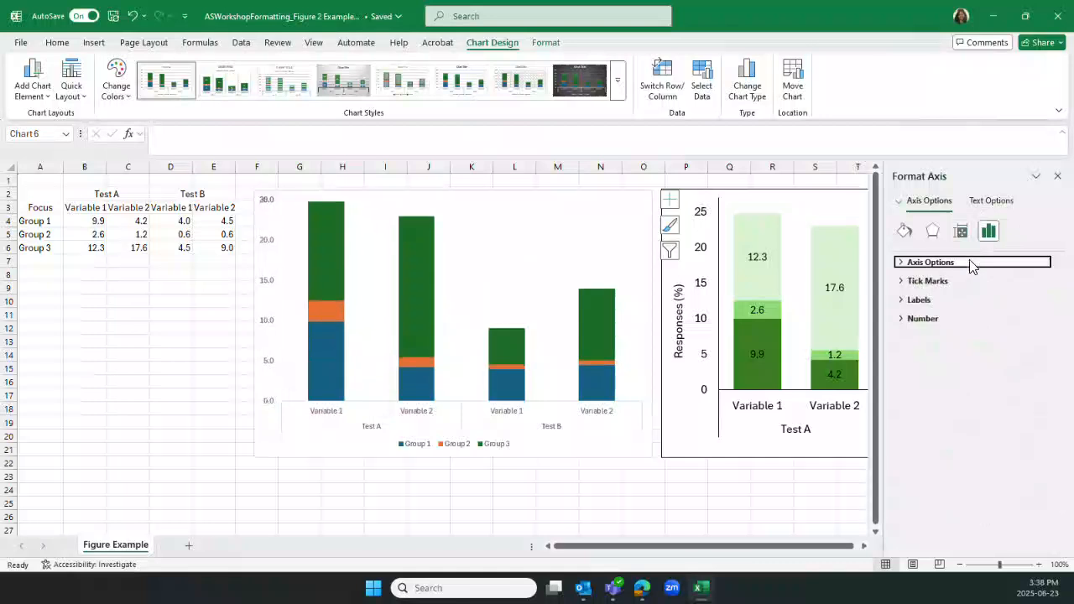
{"action": "left_click", "coordinate": [921, 262]}
{"action": "left_click", "coordinate": [921, 263]}
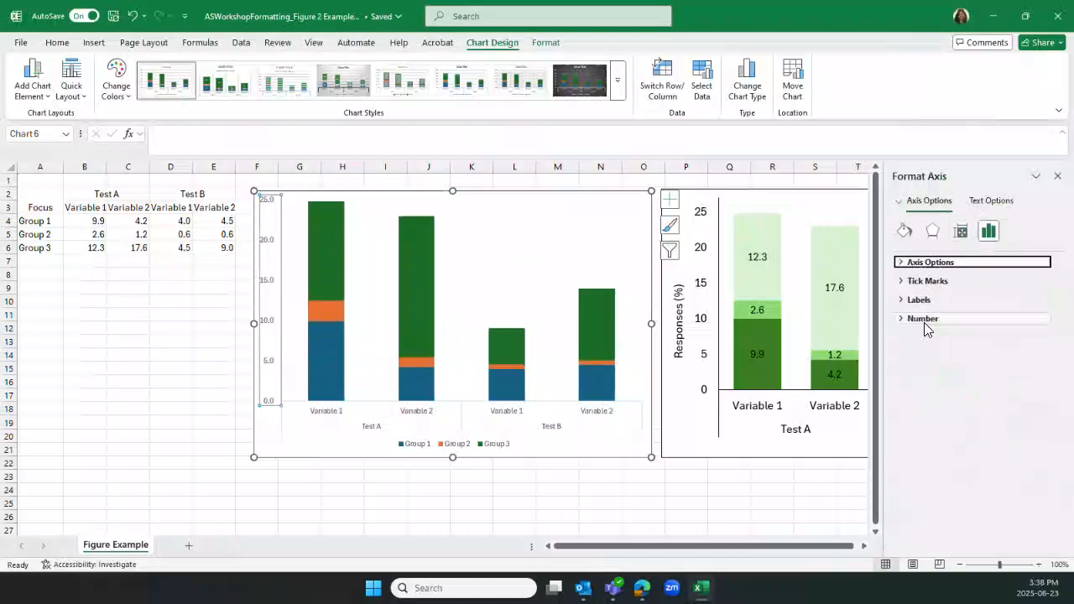
Set the vertical axis number format to 0 decimal places.
{"action": "left_click", "coordinate": [922, 319]}
{"action": "left_click", "coordinate": [995, 369]}
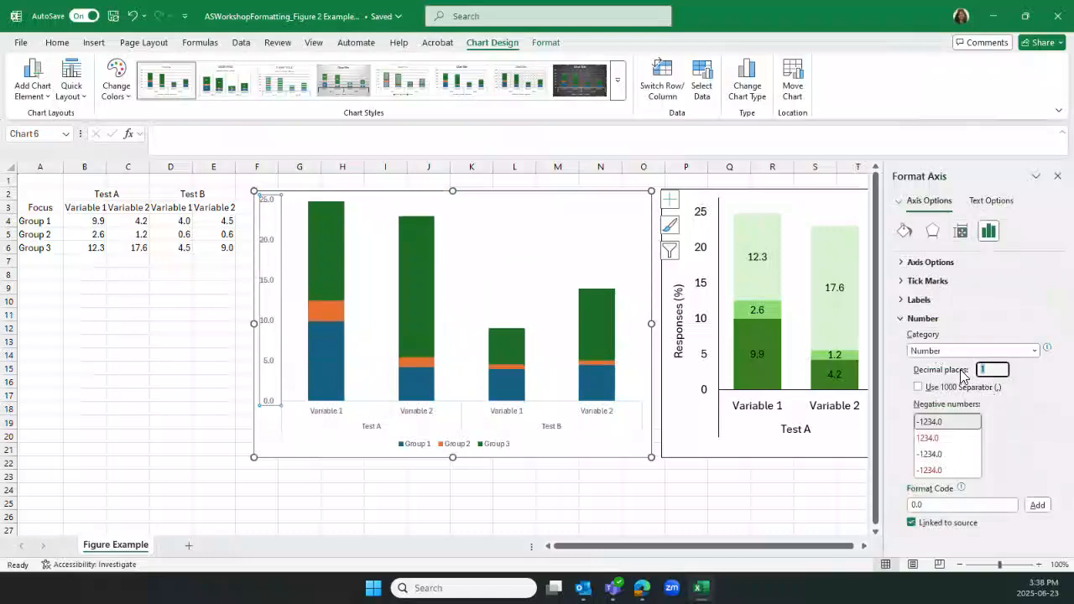
{"action": "left_click", "coordinate": [937, 322]}
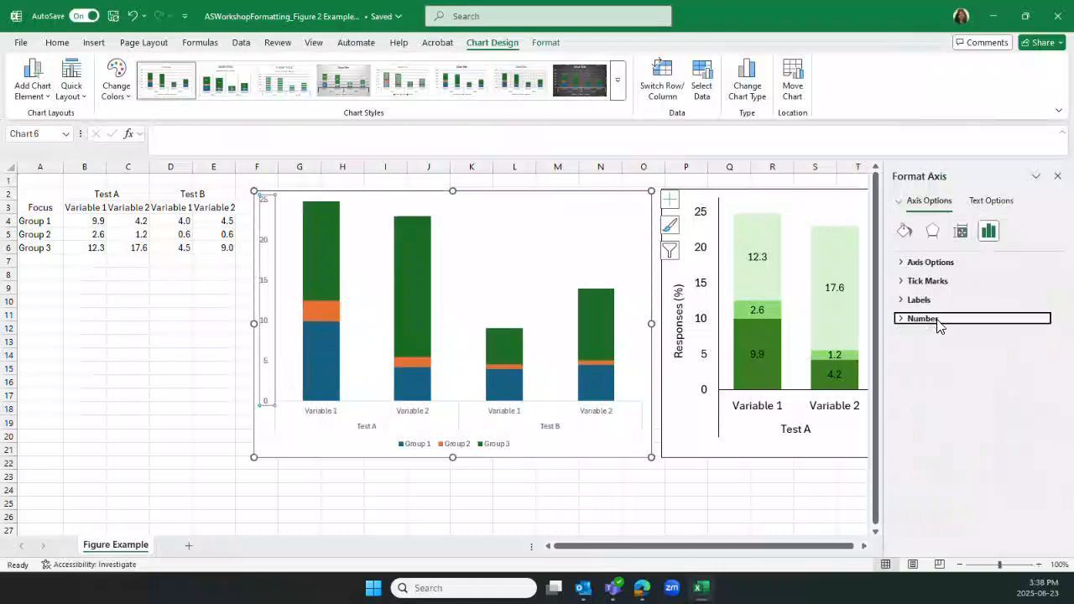
{"action": "left_click", "coordinate": [172, 436]}
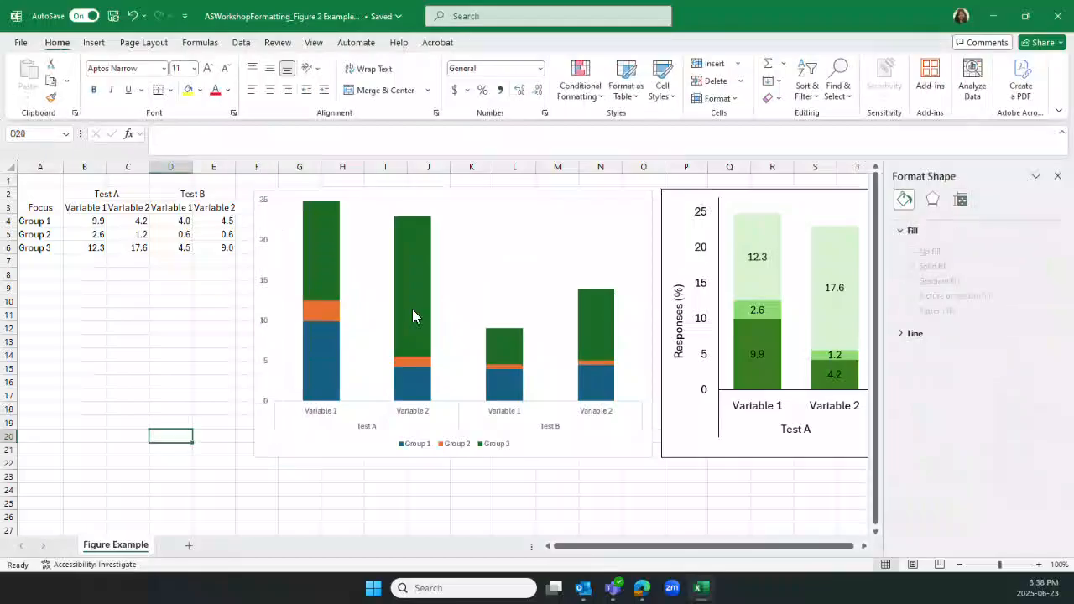
Give the vertical axis of the new chart a solid black line.
{"action": "left_click", "coordinate": [260, 440]}
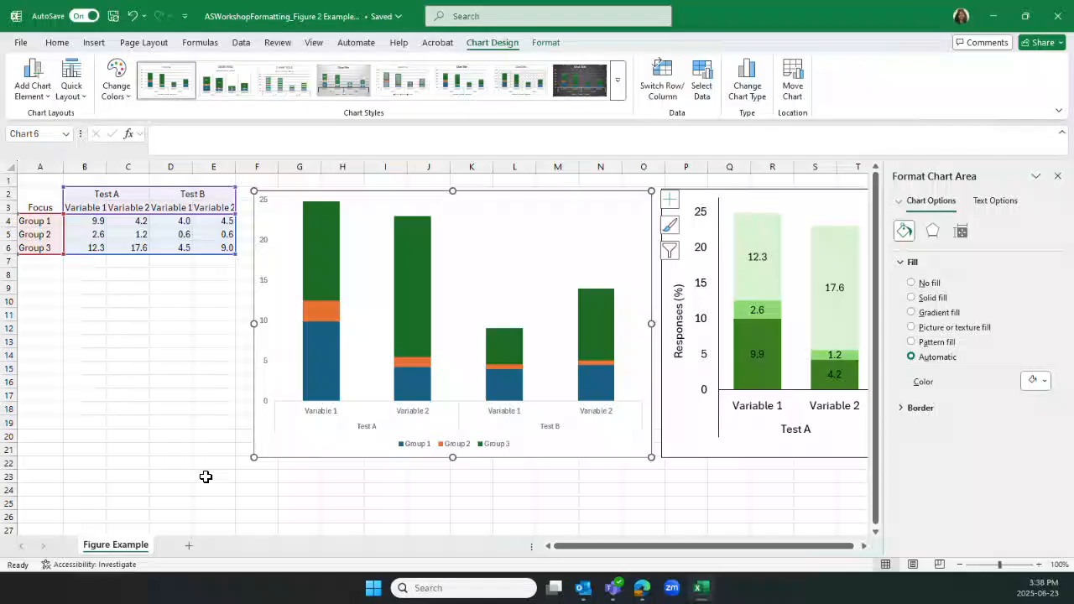
{"action": "left_click", "coordinate": [265, 369]}
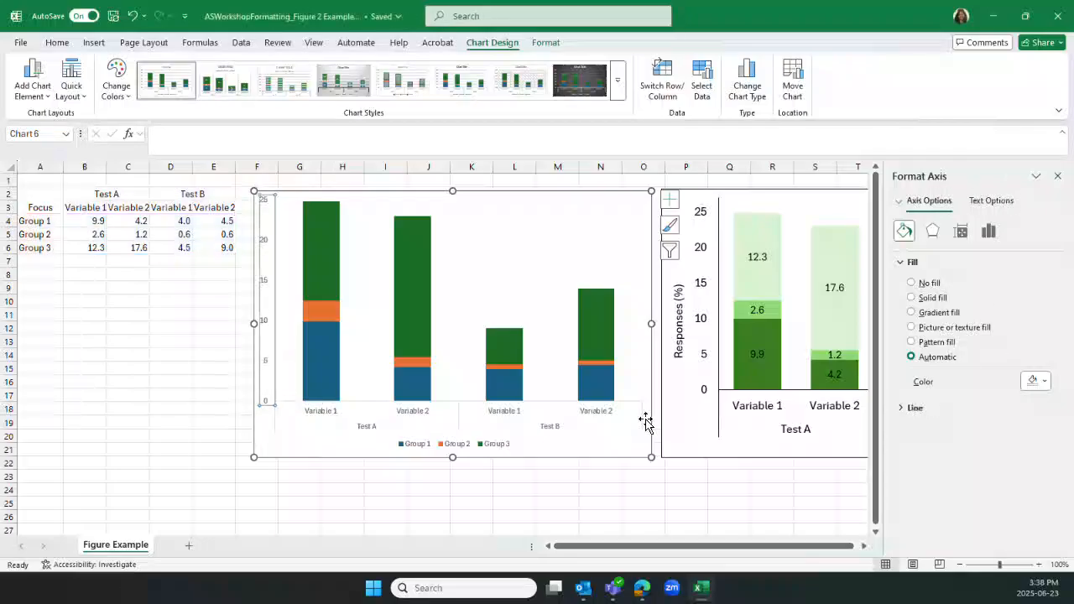
{"action": "left_click", "coordinate": [902, 263]}
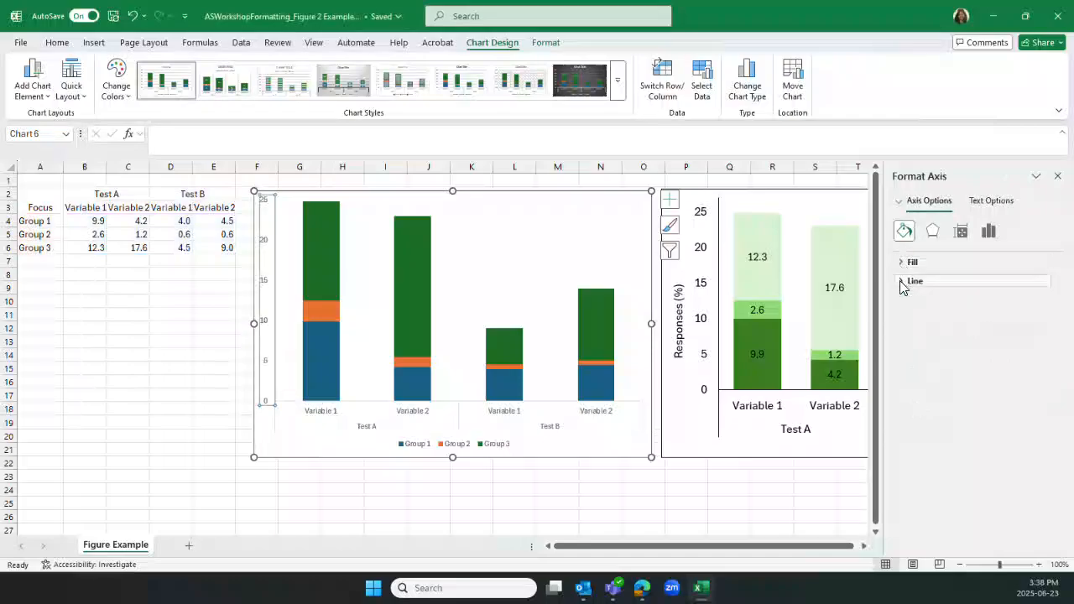
{"action": "left_click", "coordinate": [906, 281]}
{"action": "left_click", "coordinate": [1034, 370]}
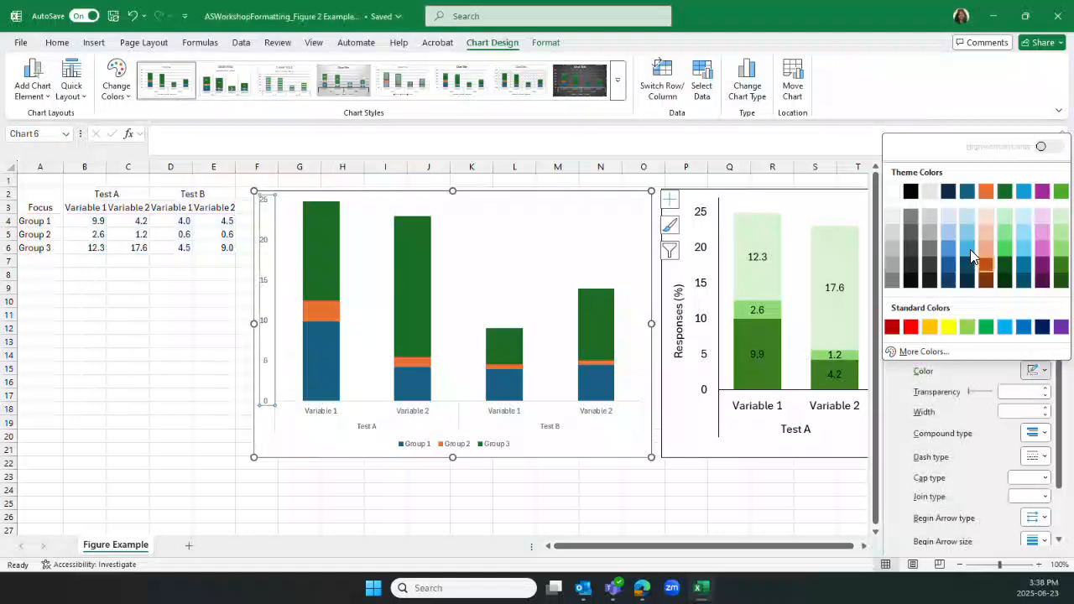
{"action": "left_click", "coordinate": [916, 199]}
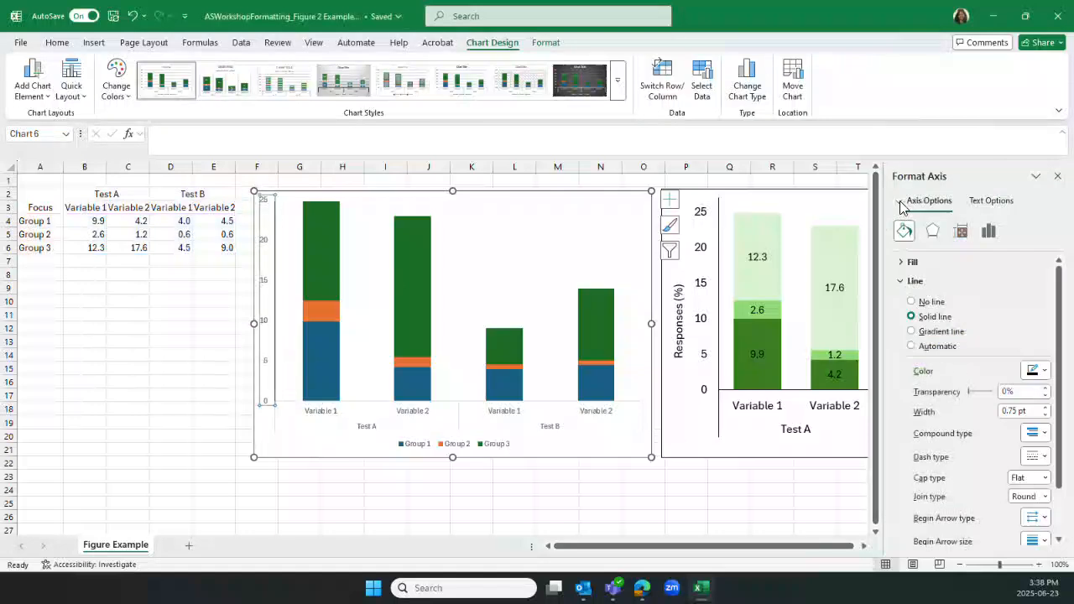
Give the horizontal category axis of the new chart a solid black line.
{"action": "left_click", "coordinate": [901, 202]}
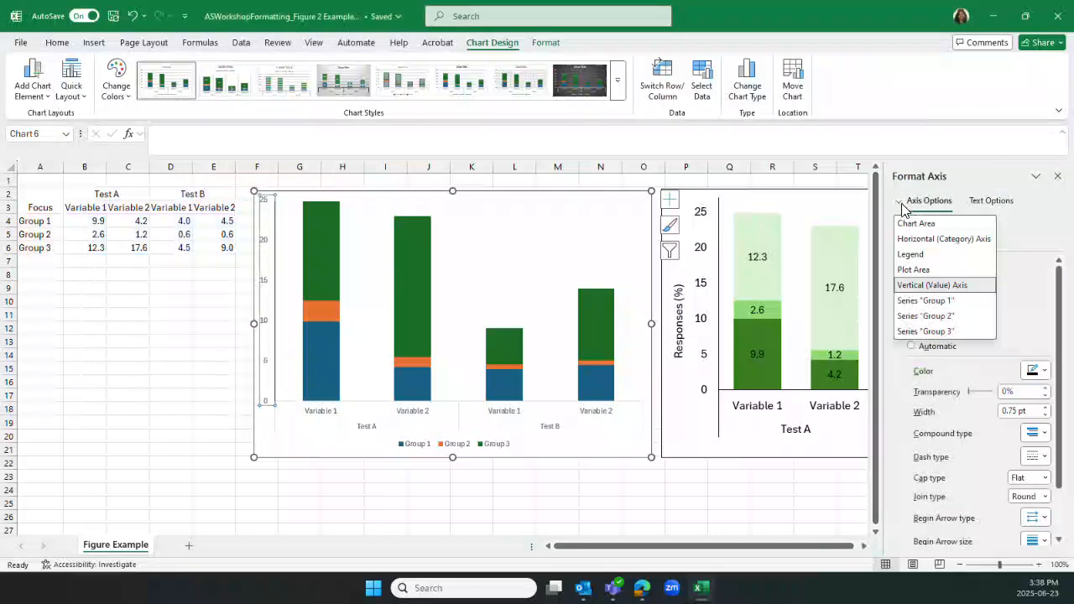
{"action": "left_click", "coordinate": [971, 241]}
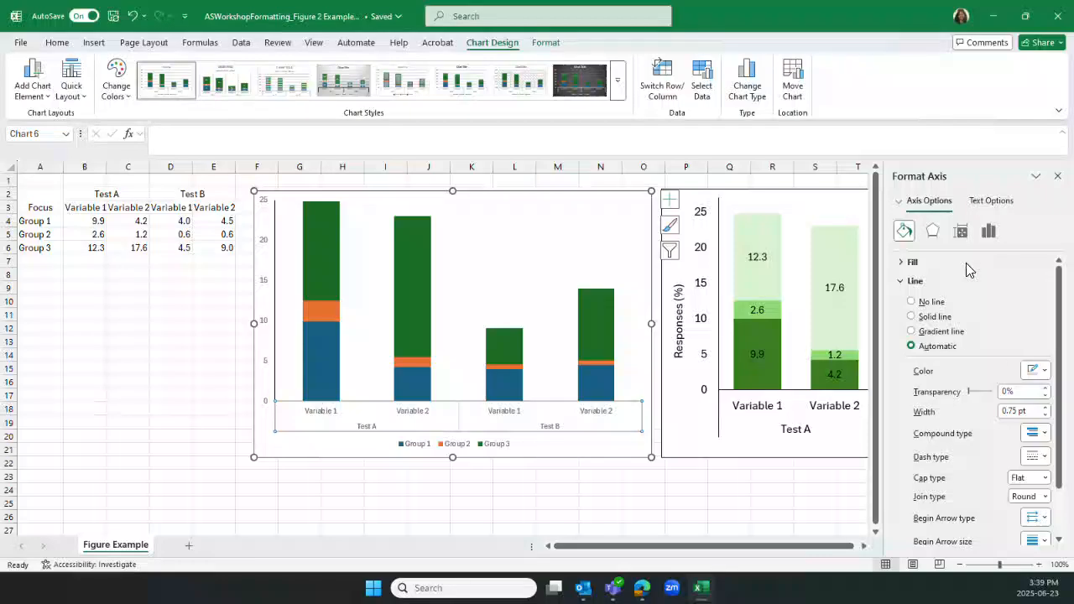
{"action": "left_click", "coordinate": [1040, 370]}
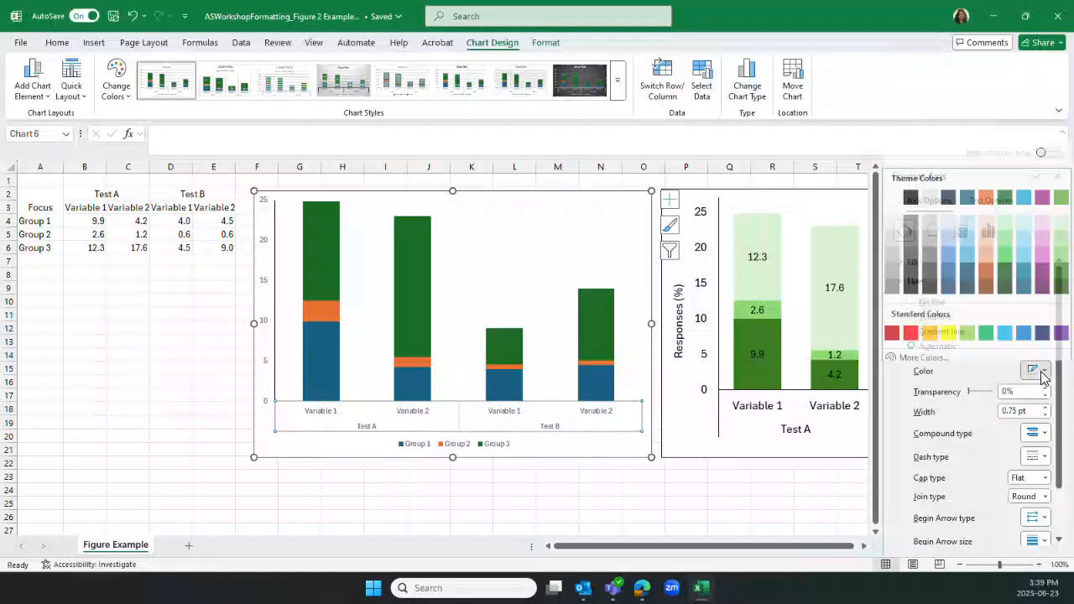
{"action": "left_click", "coordinate": [915, 195]}
{"action": "left_click", "coordinate": [594, 489]}
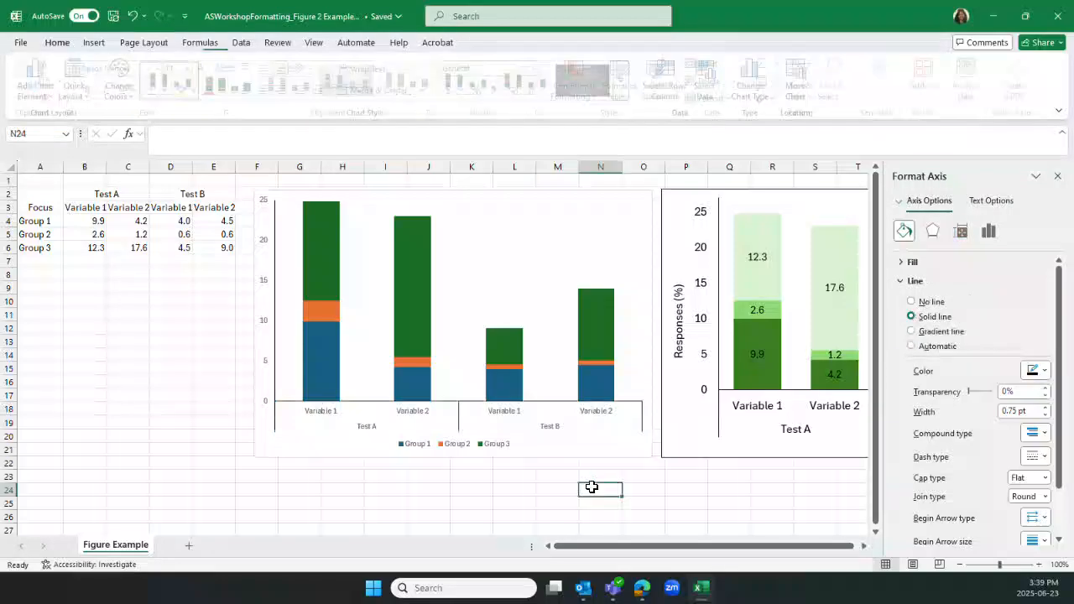
Set the font size of all text in the new chart to 14.
{"action": "left_click", "coordinate": [271, 454]}
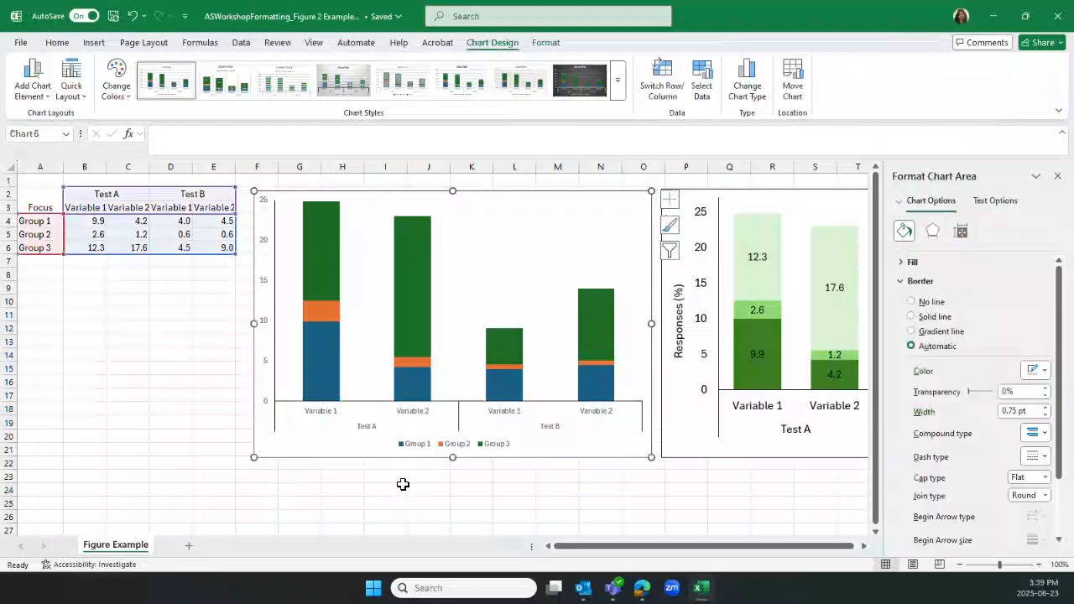
{"action": "left_click", "coordinate": [57, 43]}
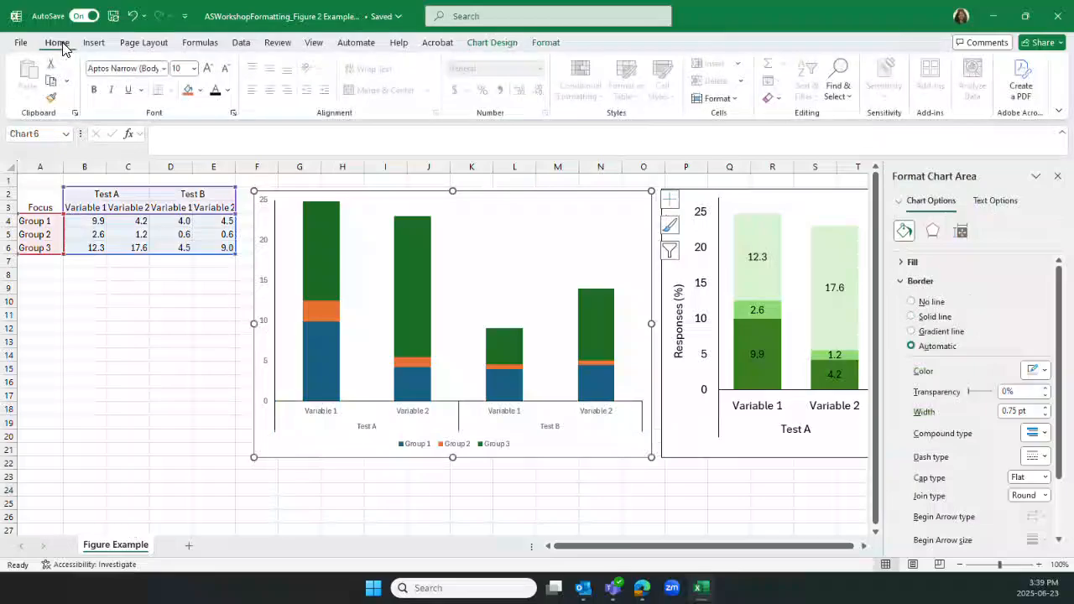
{"action": "left_click", "coordinate": [180, 71]}
{"action": "type", "text": "14"}
{"action": "key", "text": "Return"}
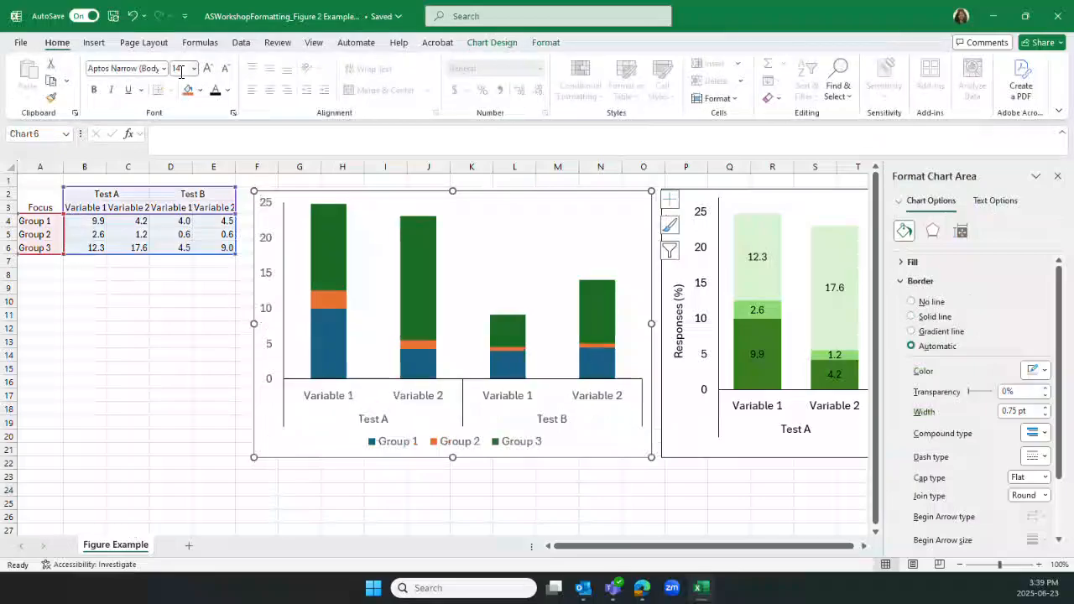
Change the font colour of all text in the new chart to black.
{"action": "left_click", "coordinate": [227, 90]}
{"action": "left_click", "coordinate": [240, 143]}
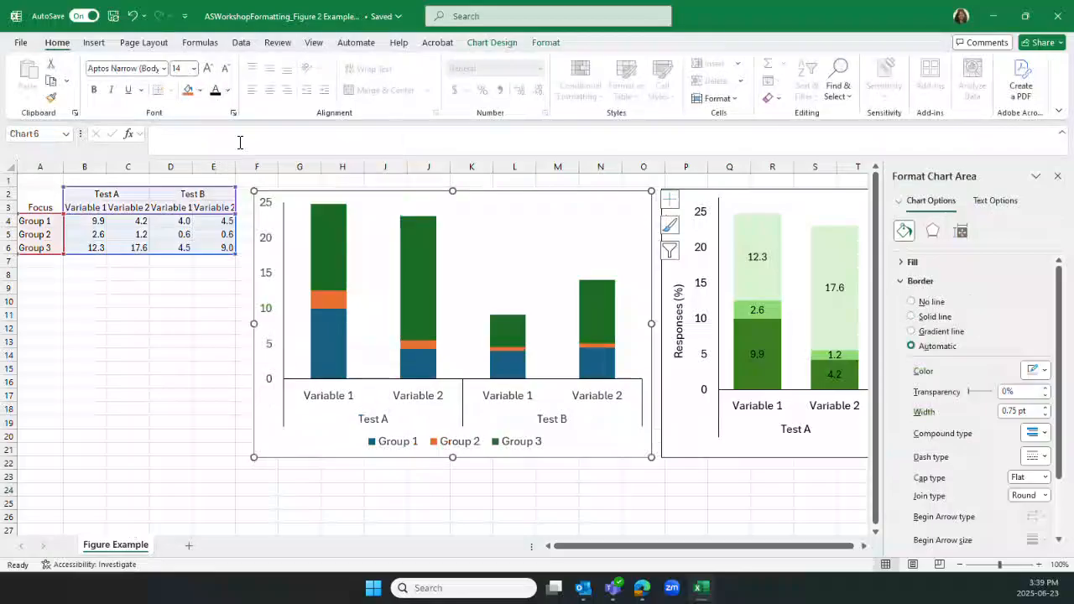
{"action": "left_click", "coordinate": [230, 450]}
{"action": "left_click", "coordinate": [261, 439]}
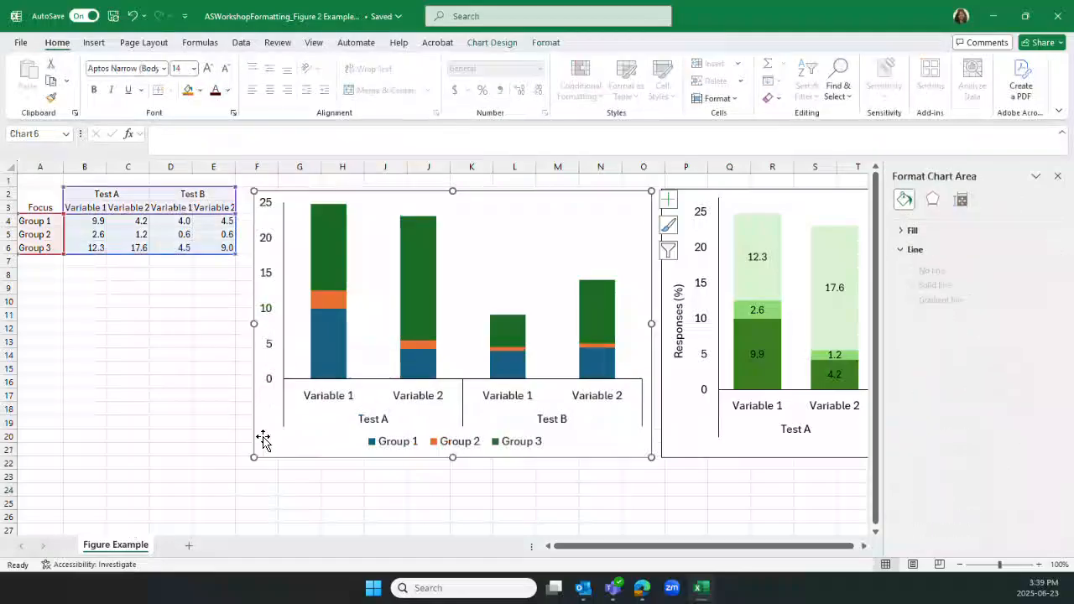
Add a solid black outline around the new chart's area.
{"action": "left_click", "coordinate": [549, 48]}
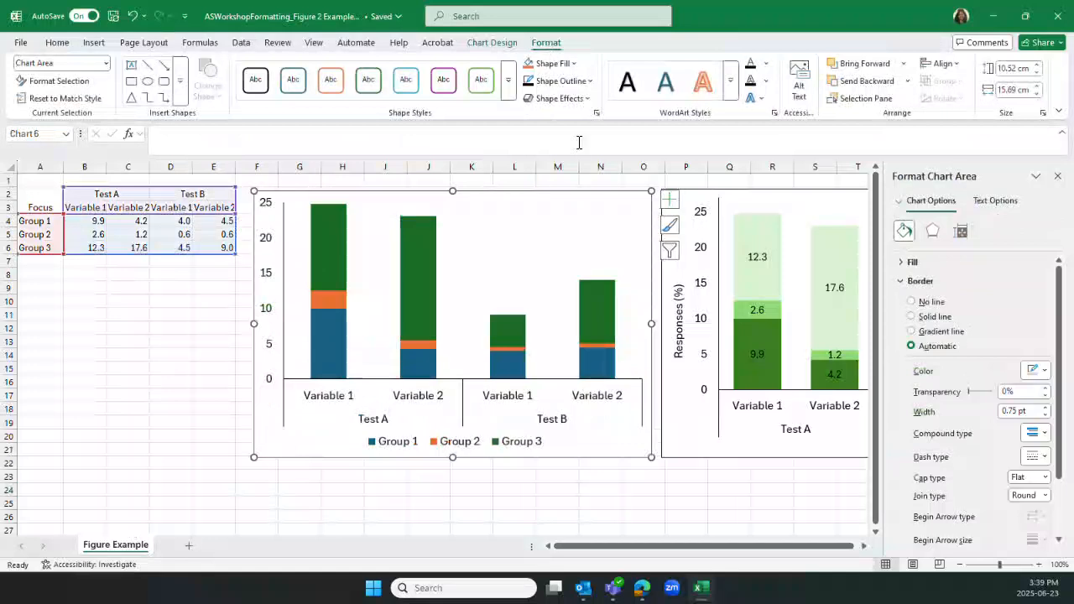
{"action": "left_click", "coordinate": [590, 81]}
{"action": "left_click", "coordinate": [570, 128]}
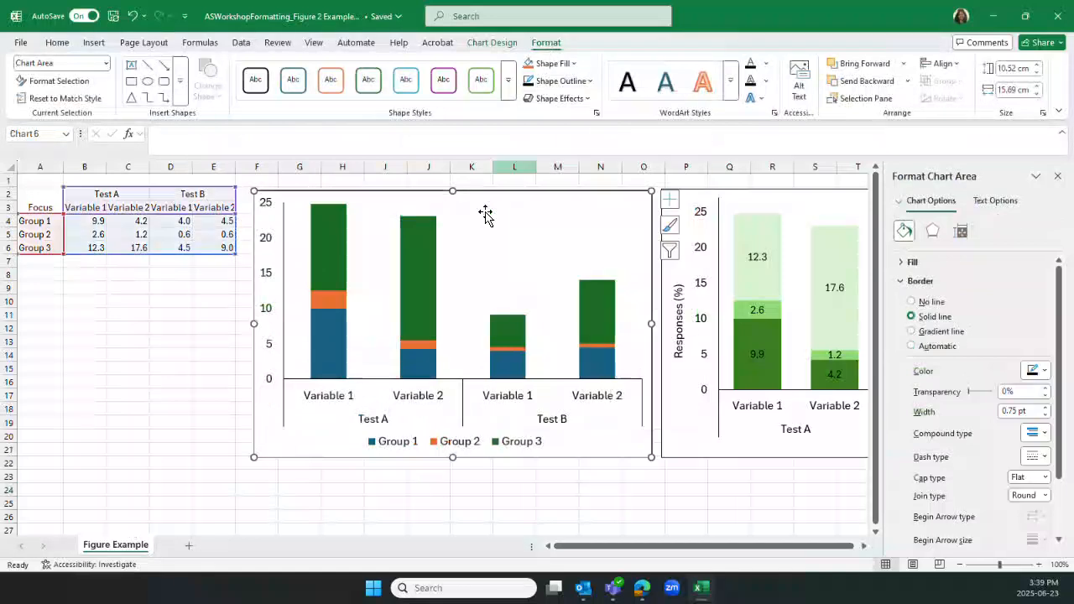
{"action": "left_click", "coordinate": [217, 424]}
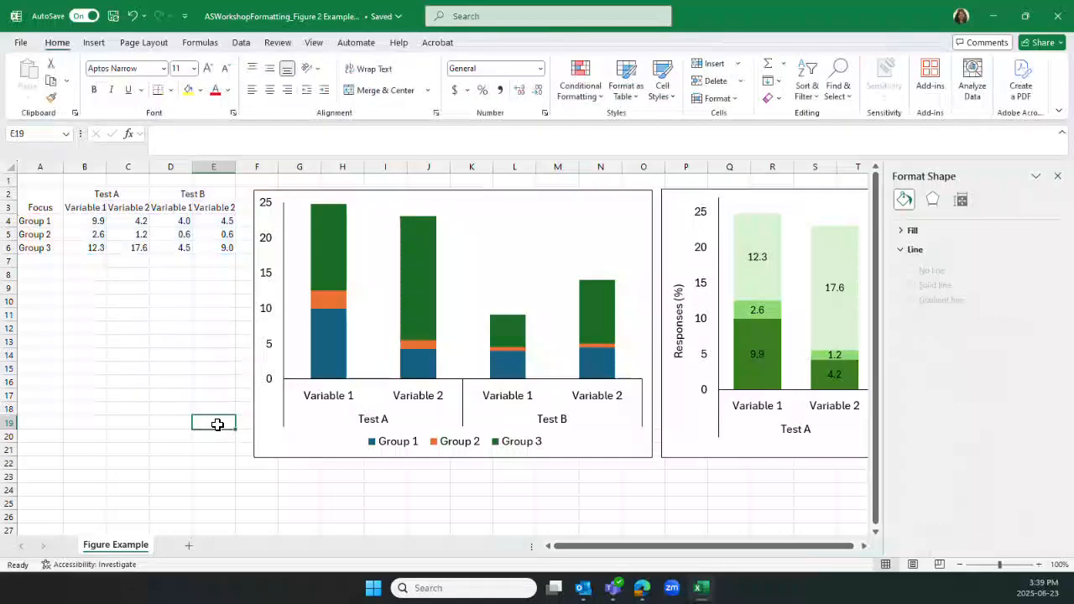
Move the new chart's legend into the upper-right corner of the chart and narrow it so its three entries stack vertically.
{"action": "left_click", "coordinate": [436, 445]}
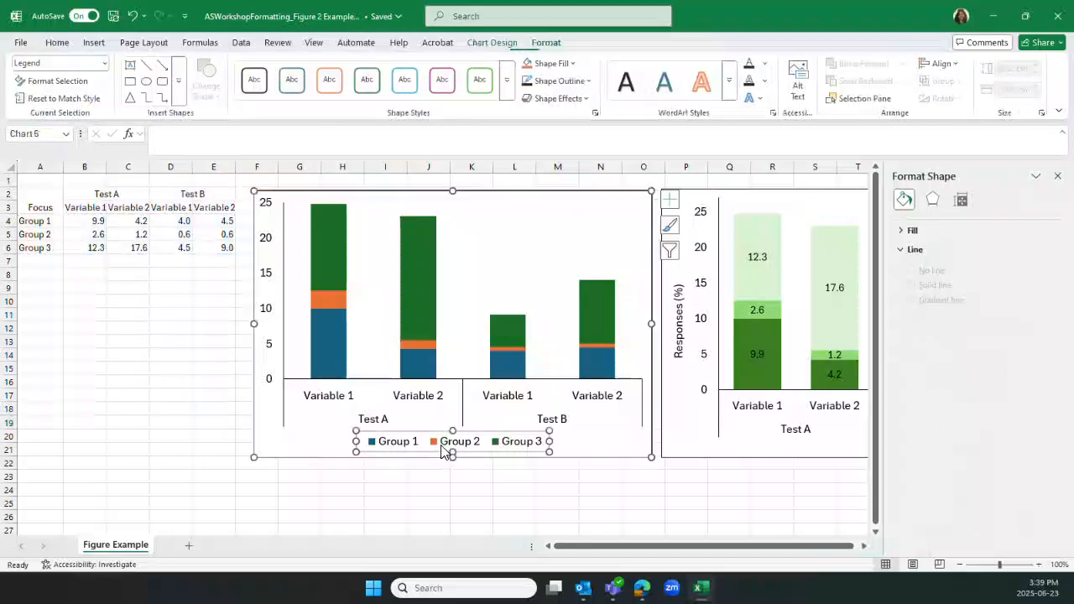
{"action": "left_click_drag", "start_coordinate": [433, 444], "coordinate": [515, 212]}
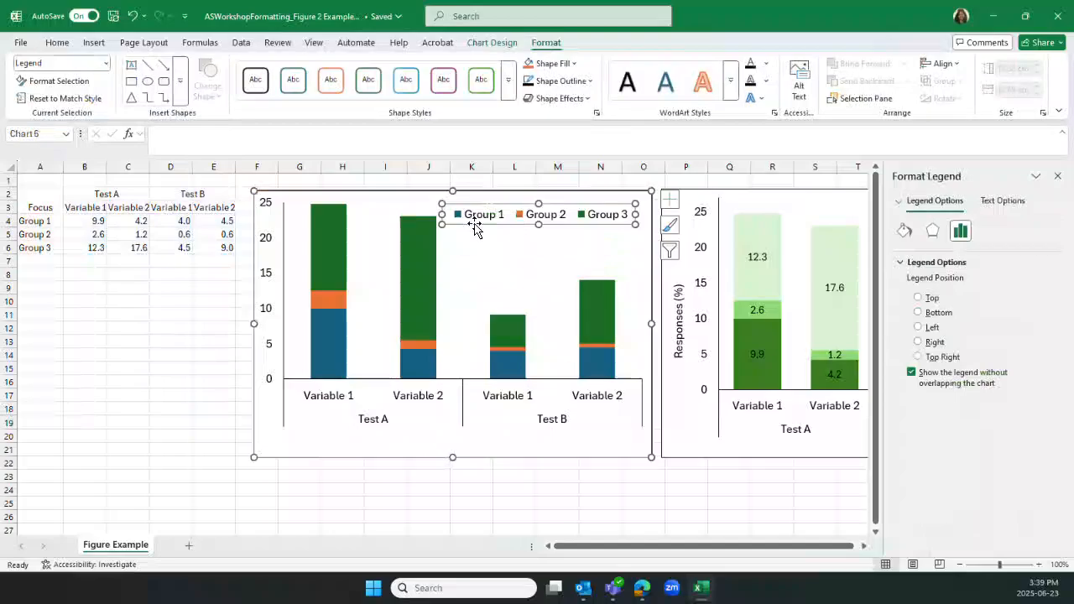
{"action": "left_click_drag", "start_coordinate": [508, 214], "coordinate": [532, 211]}
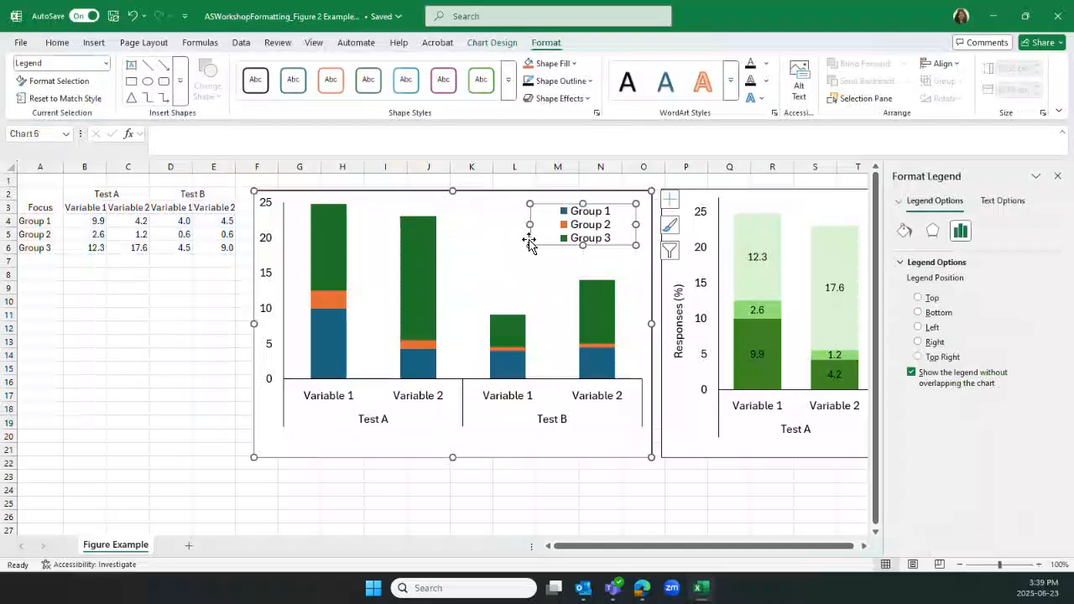
Extend the new chart's plot area downward to fill the space vacated by the legend.
{"action": "left_click", "coordinate": [475, 289]}
{"action": "left_click_drag", "start_coordinate": [466, 381], "coordinate": [464, 404]}
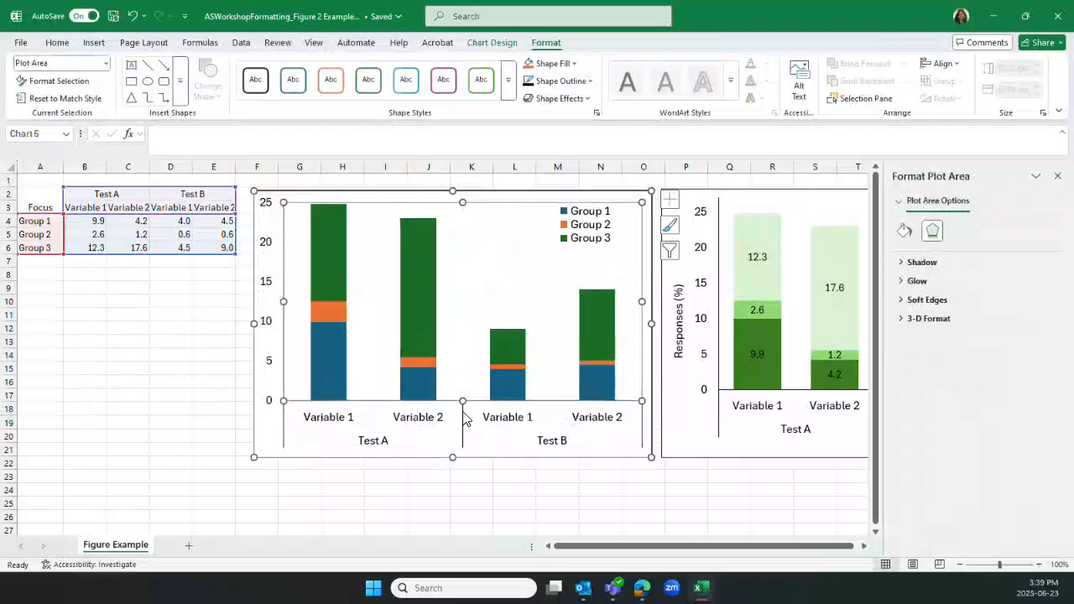
{"action": "left_click", "coordinate": [447, 500]}
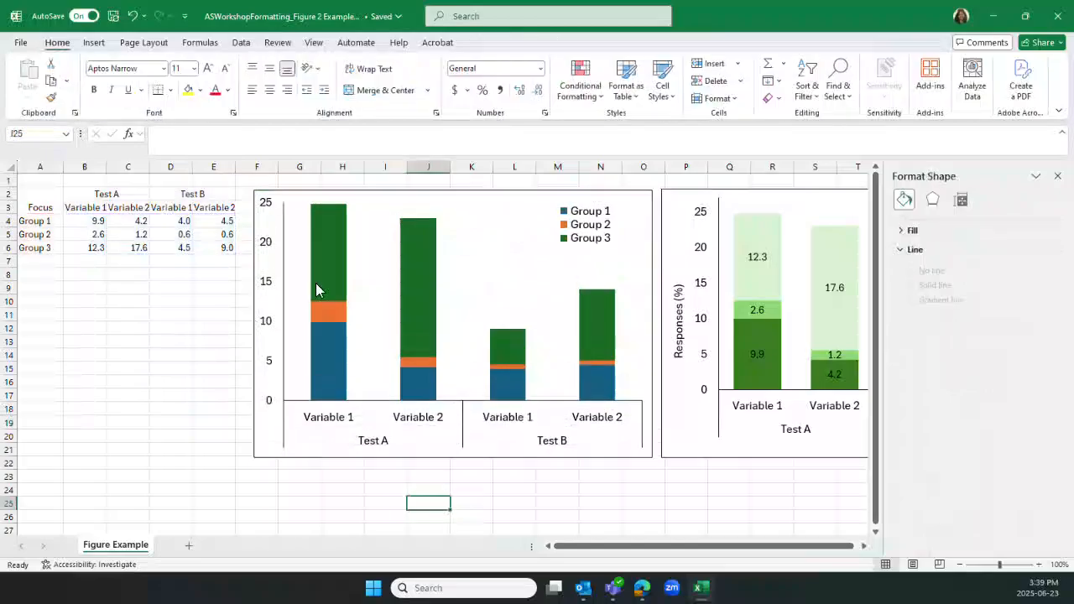
Nudge the new chart's legend slightly further toward the chart's upper-right corner.
{"action": "left_click", "coordinate": [568, 257]}
{"action": "left_click", "coordinate": [570, 240]}
{"action": "left_click_drag", "start_coordinate": [574, 244], "coordinate": [582, 241]}
Fill the Group 1 series of the new chart with the dark green used in the example figure.
{"action": "left_click", "coordinate": [332, 369]}
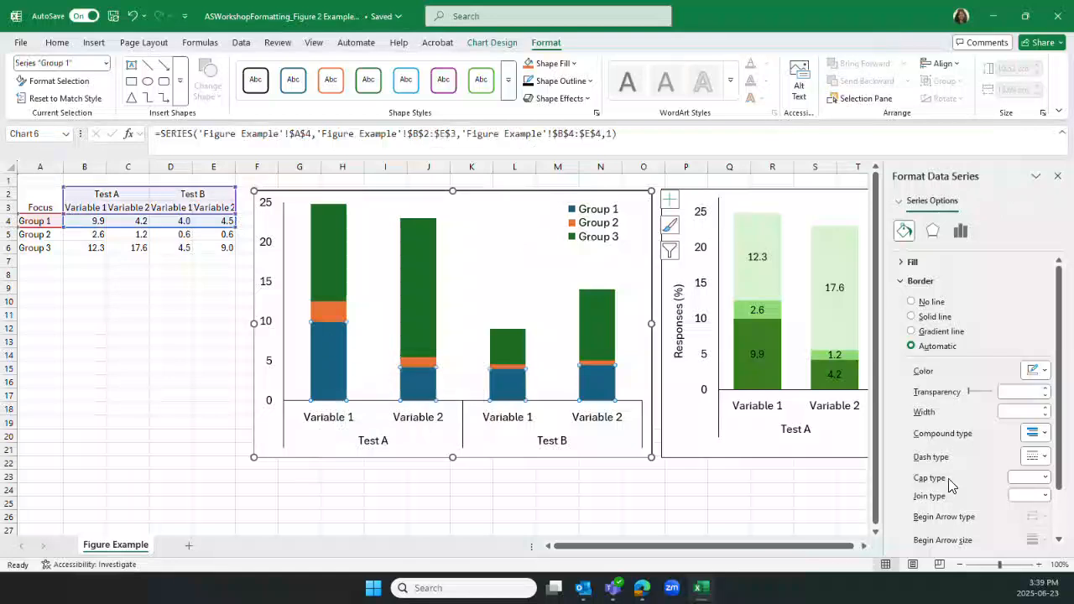
{"action": "left_click", "coordinate": [906, 282]}
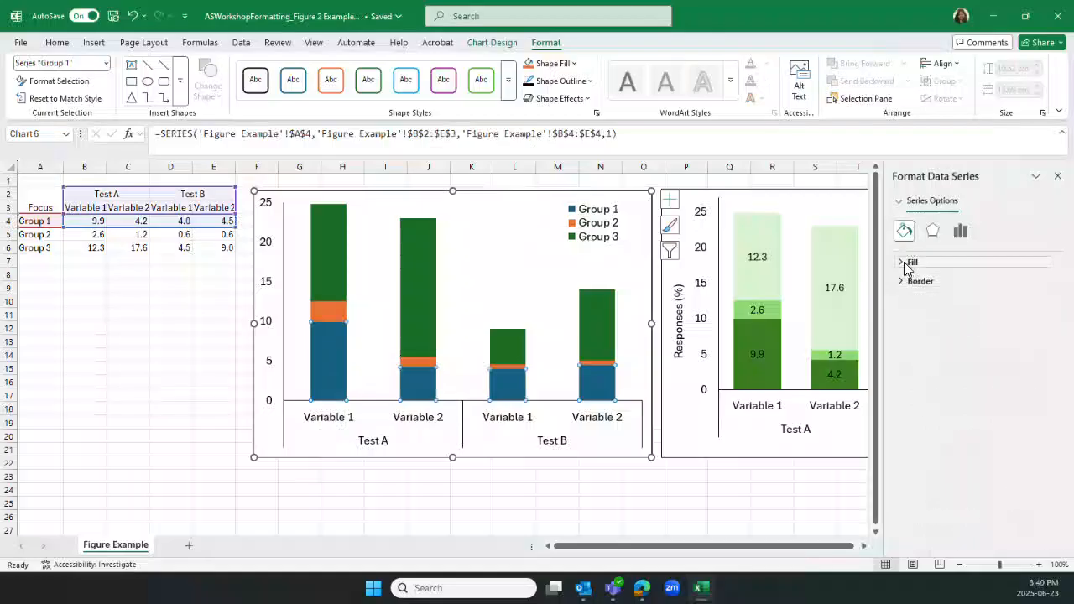
{"action": "left_click", "coordinate": [907, 261]}
{"action": "left_click", "coordinate": [1043, 400]}
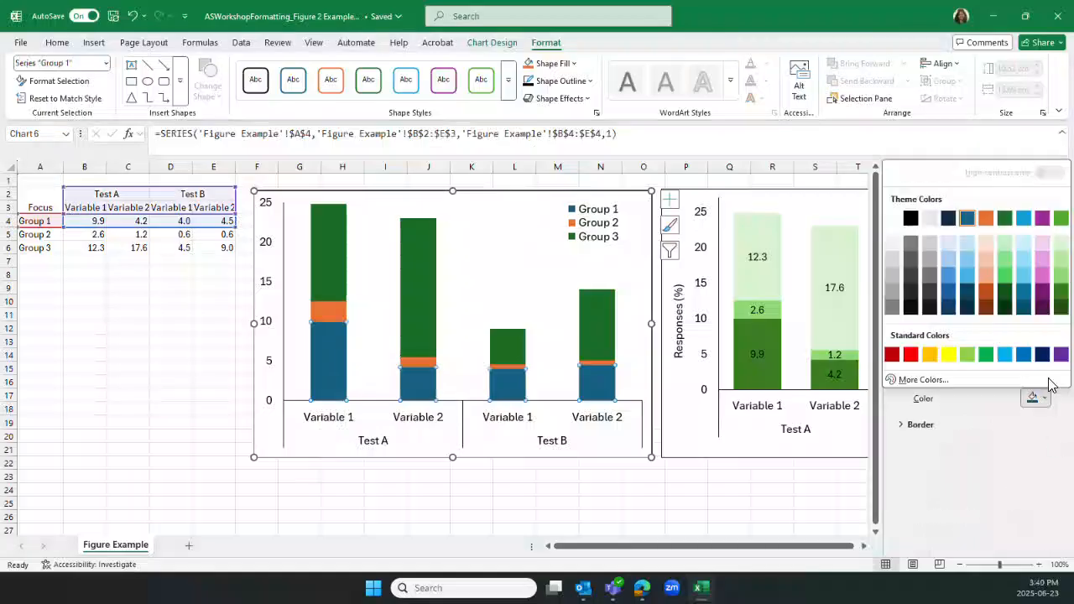
{"action": "left_click", "coordinate": [1062, 304]}
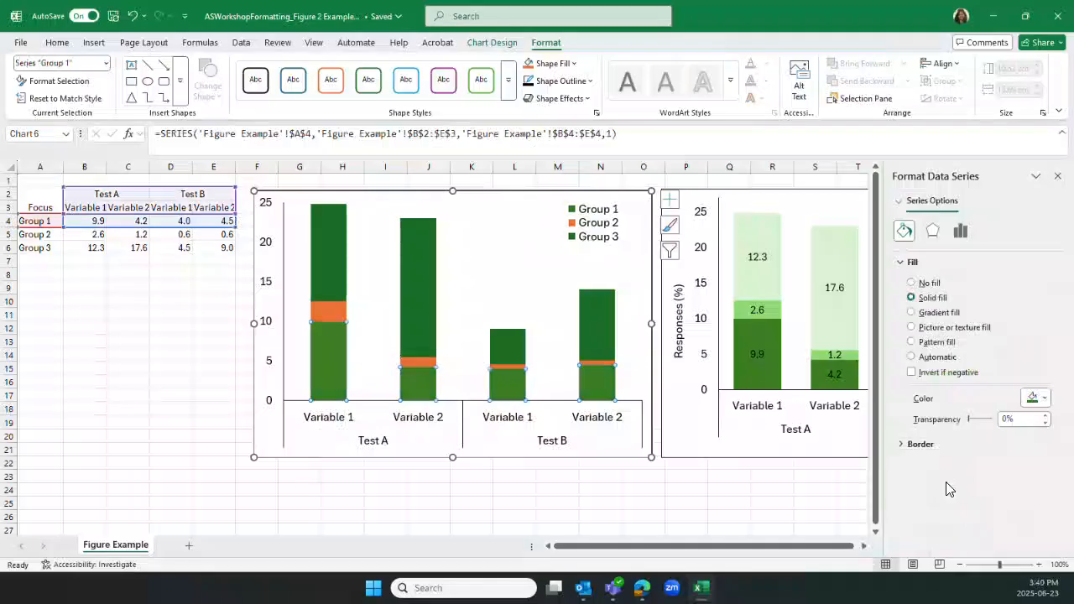
Try a diagonal-stripe pattern fill and no fill on the Group 1 series, and return it to a solid fill.
{"action": "left_click", "coordinate": [931, 342]}
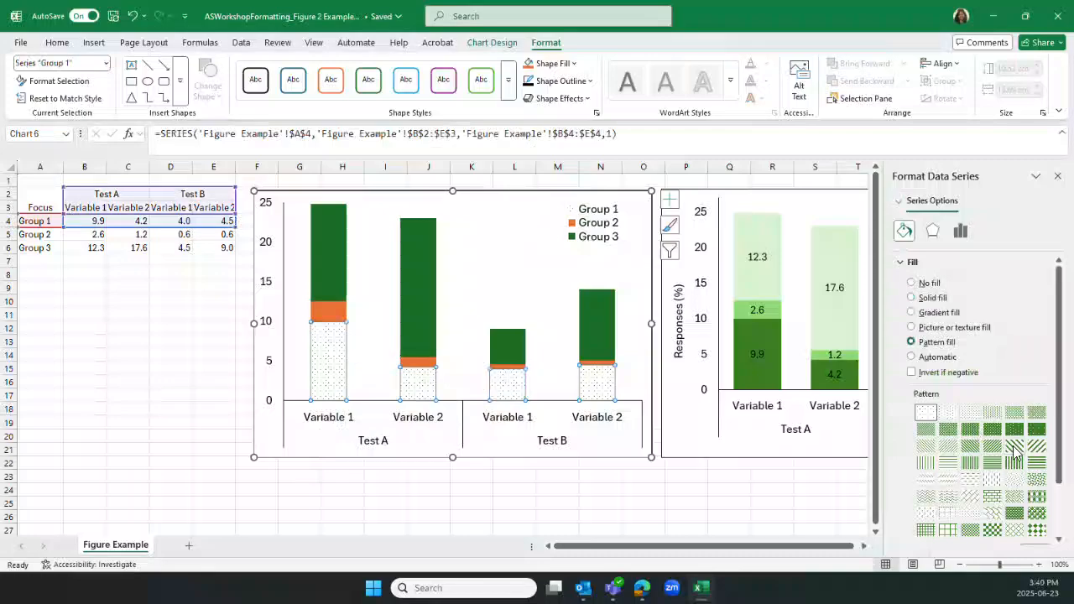
{"action": "left_click", "coordinate": [1013, 446]}
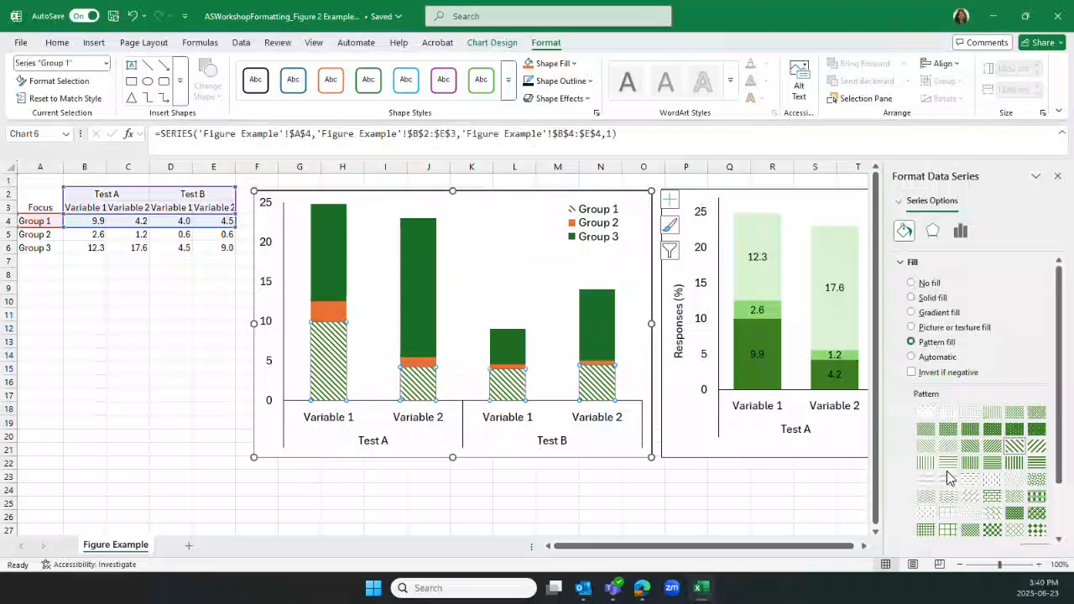
{"action": "left_click", "coordinate": [911, 285]}
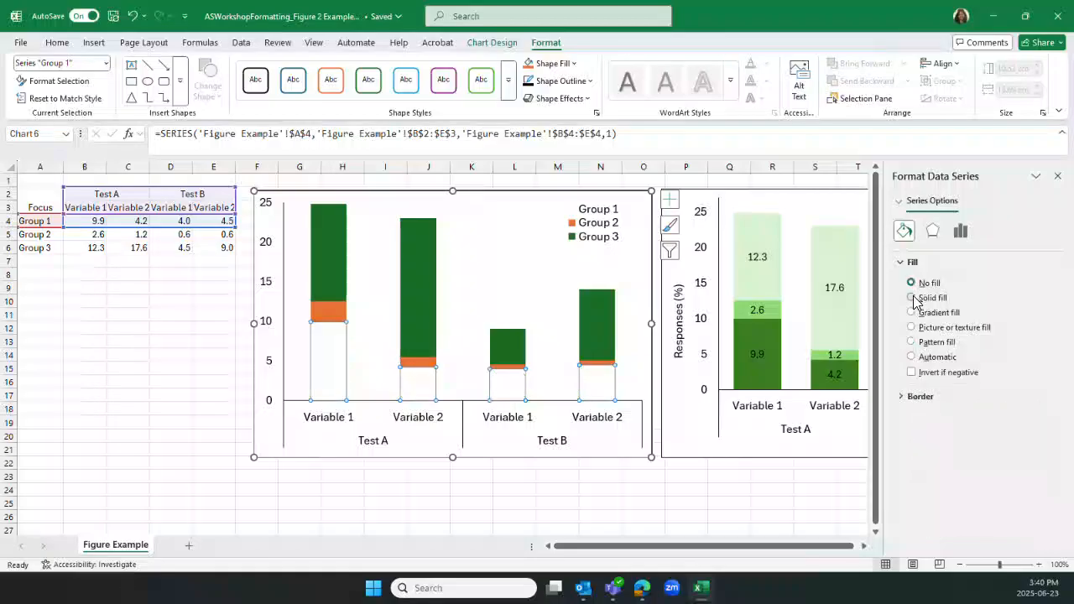
{"action": "left_click", "coordinate": [912, 298]}
Fill the Group 2 series of the new chart with the light green used in the example figure.
{"action": "left_click", "coordinate": [902, 202]}
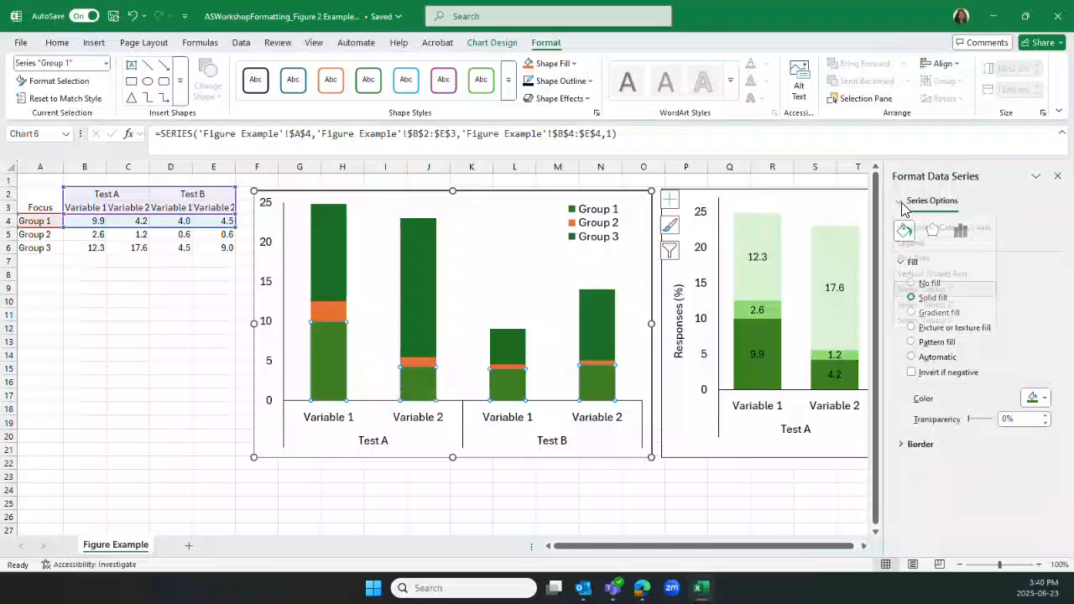
{"action": "left_click", "coordinate": [923, 314]}
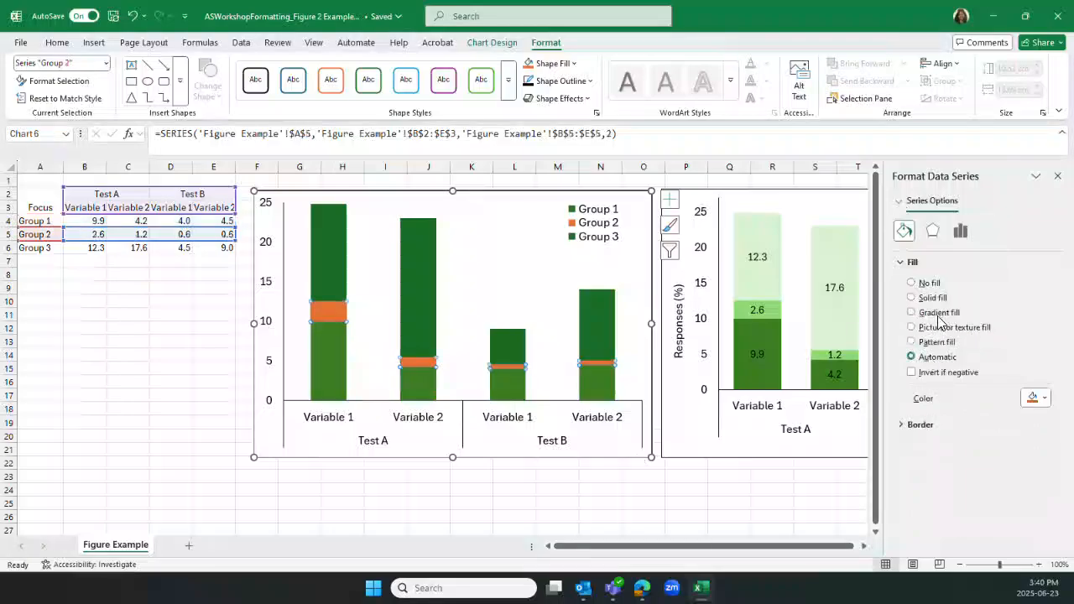
{"action": "left_click", "coordinate": [1037, 398]}
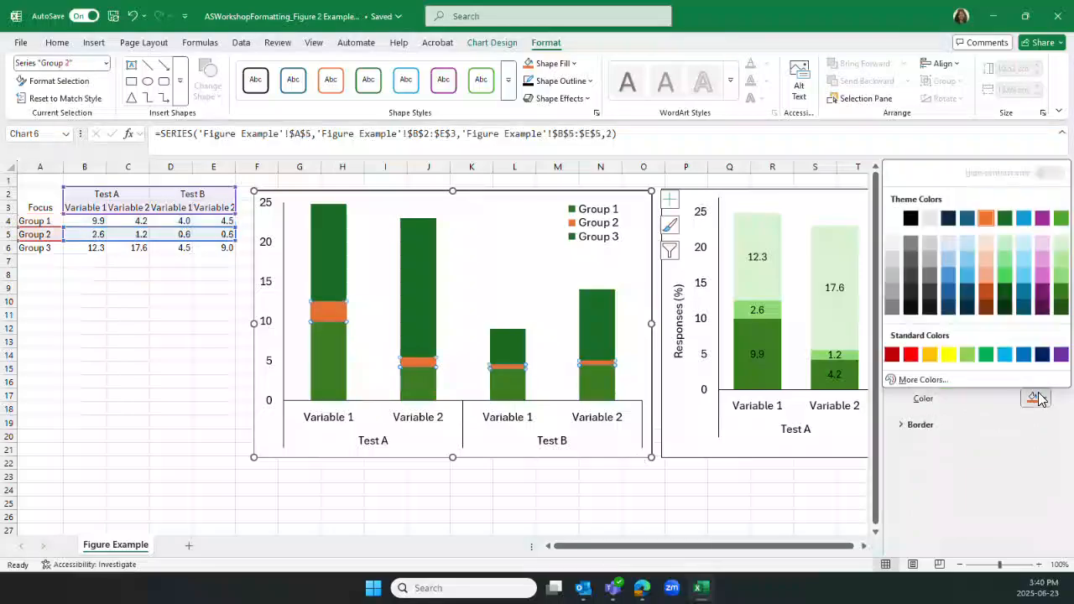
{"action": "left_click", "coordinate": [1061, 278]}
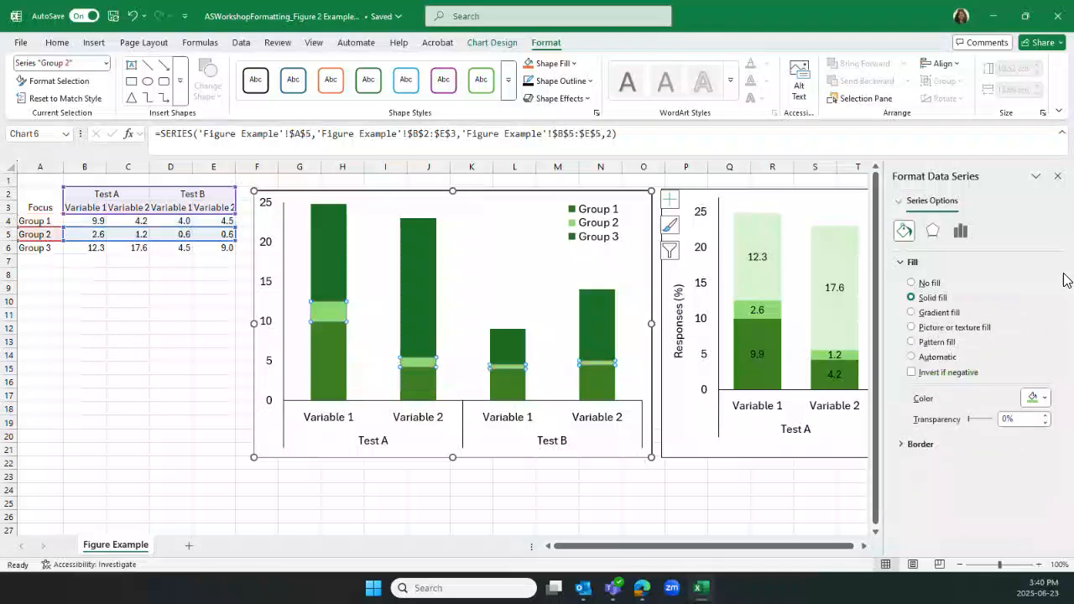
Fill the Group 3 series of the new chart with the very pale green used in the example figure.
{"action": "left_click", "coordinate": [905, 203]}
{"action": "left_click", "coordinate": [923, 339]}
{"action": "left_click", "coordinate": [1033, 399]}
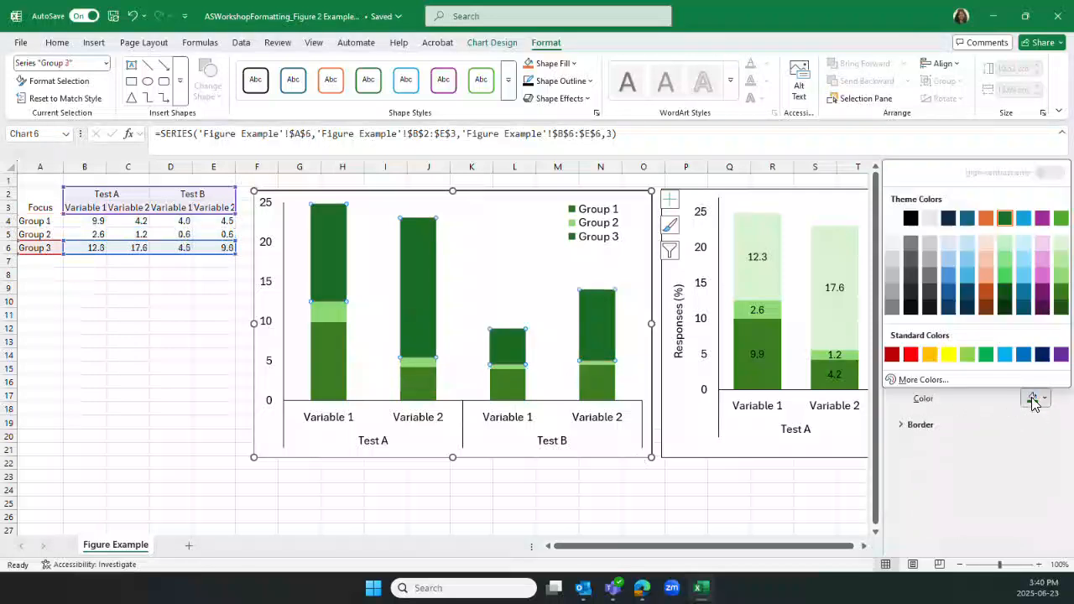
{"action": "left_click", "coordinate": [1062, 245]}
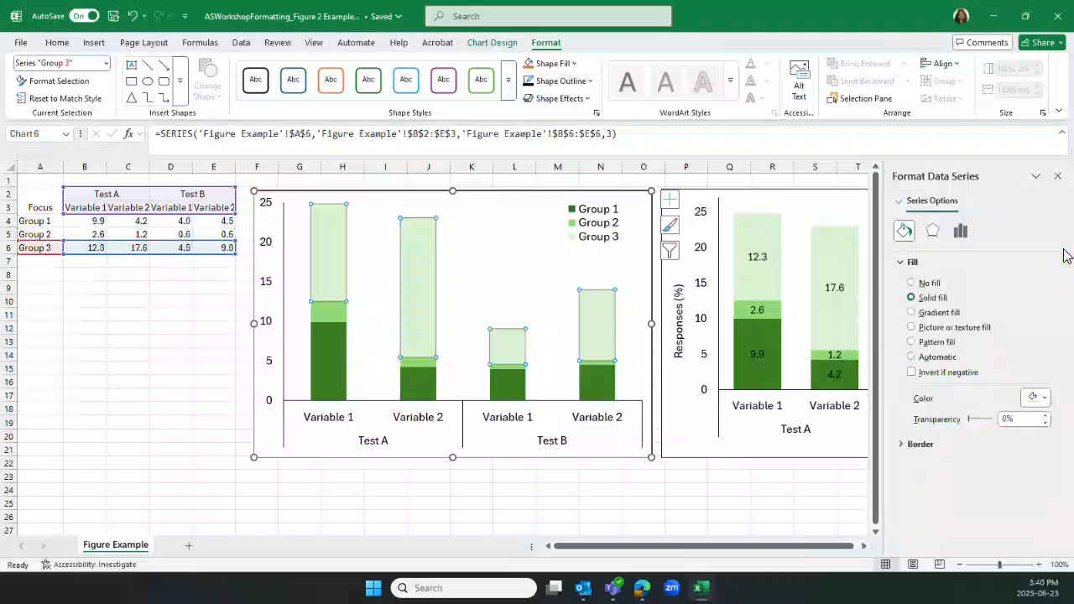
{"action": "left_click", "coordinate": [724, 502]}
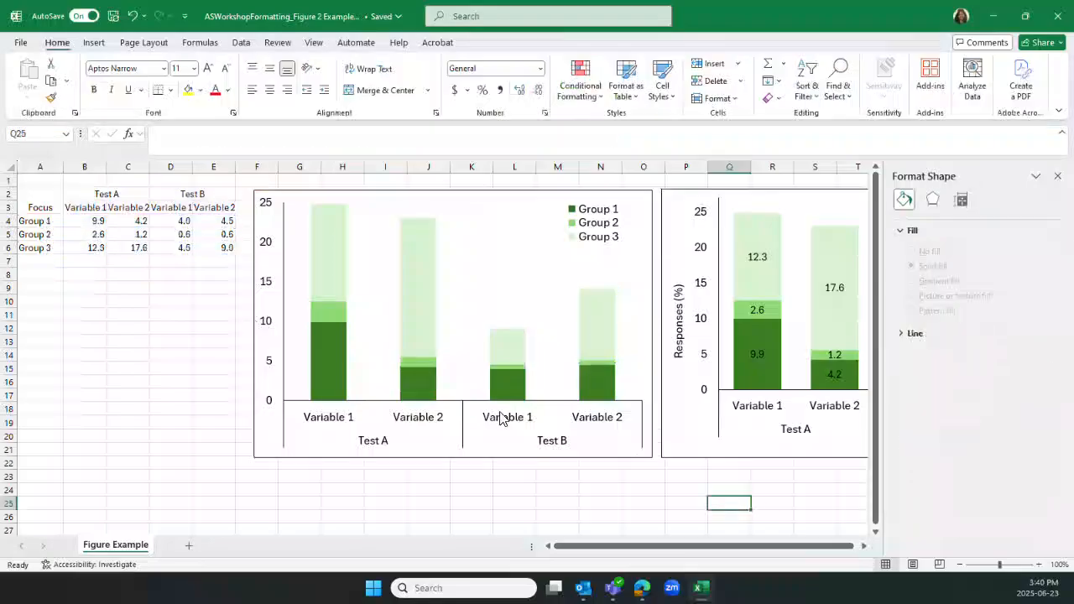
Widen the new chart's columns by setting the series gap width to 90%, and close the formatting pane.
{"action": "left_click", "coordinate": [424, 392]}
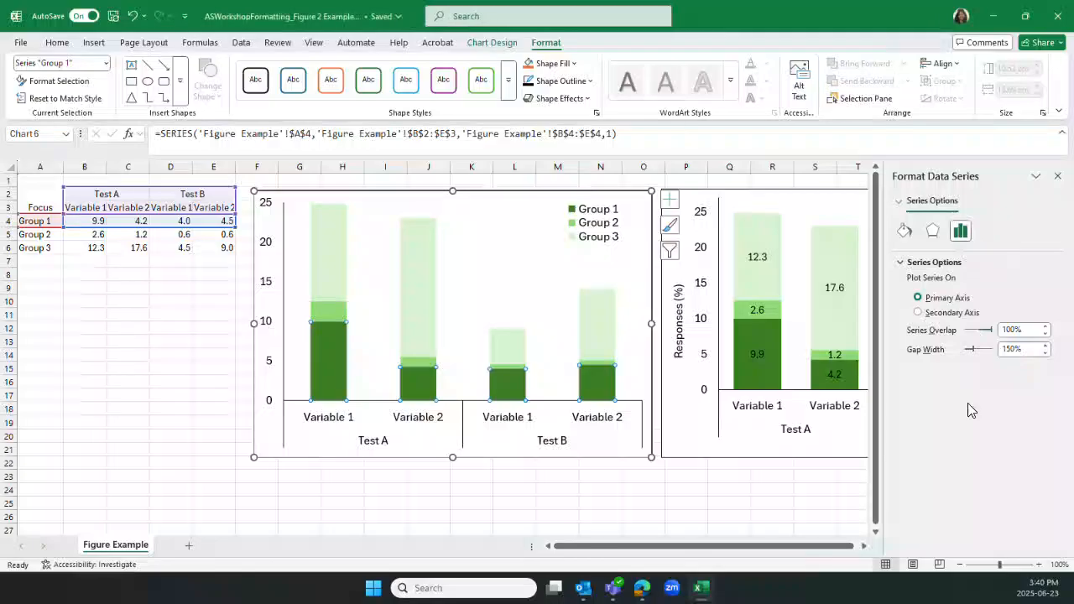
{"action": "left_click_drag", "start_coordinate": [972, 349], "coordinate": [965, 351]}
{"action": "left_click_drag", "start_coordinate": [965, 351], "coordinate": [969, 351]}
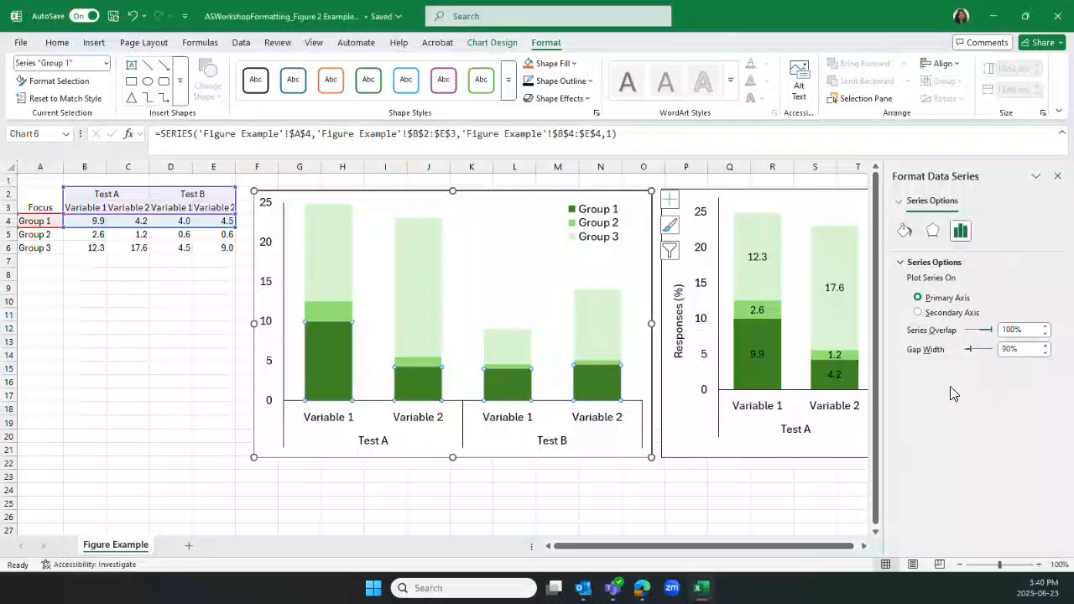
{"action": "left_click", "coordinate": [719, 514]}
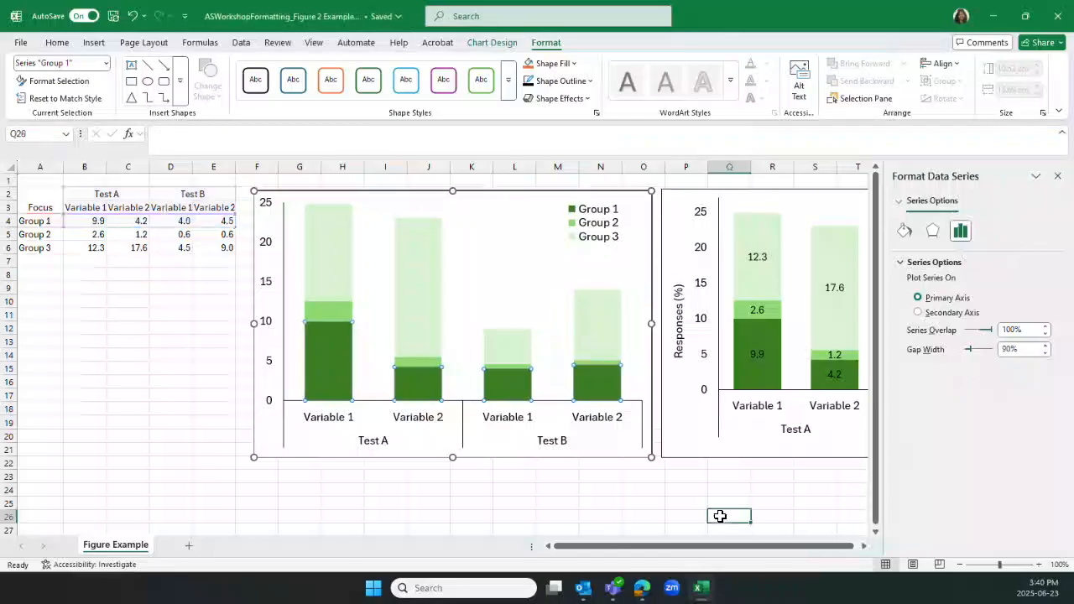
{"action": "left_click", "coordinate": [1060, 175]}
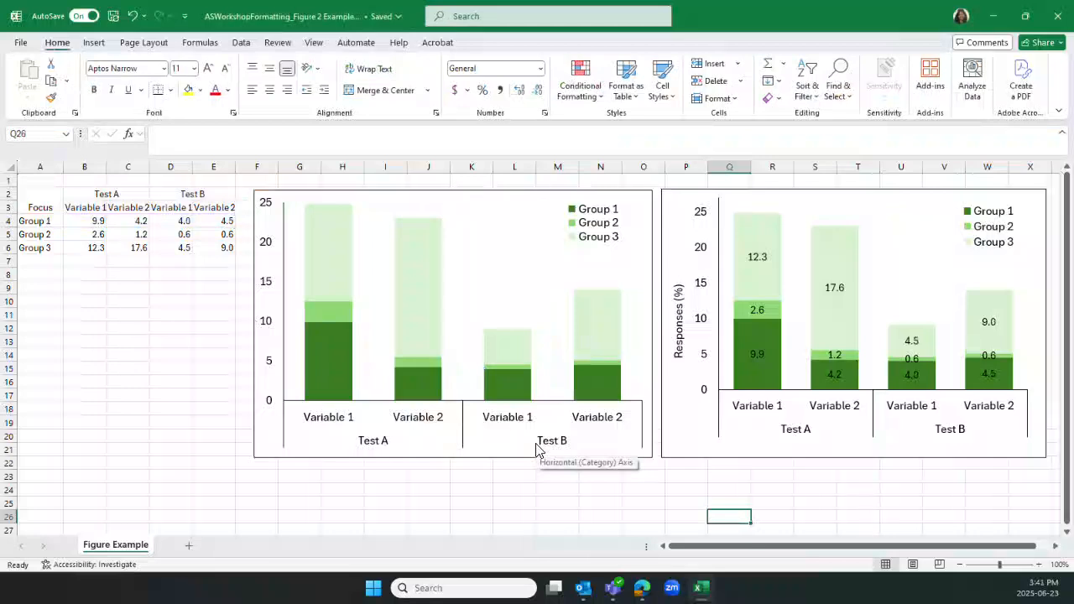
Add a primary vertical axis title to the new chart.
{"action": "left_click", "coordinate": [276, 303]}
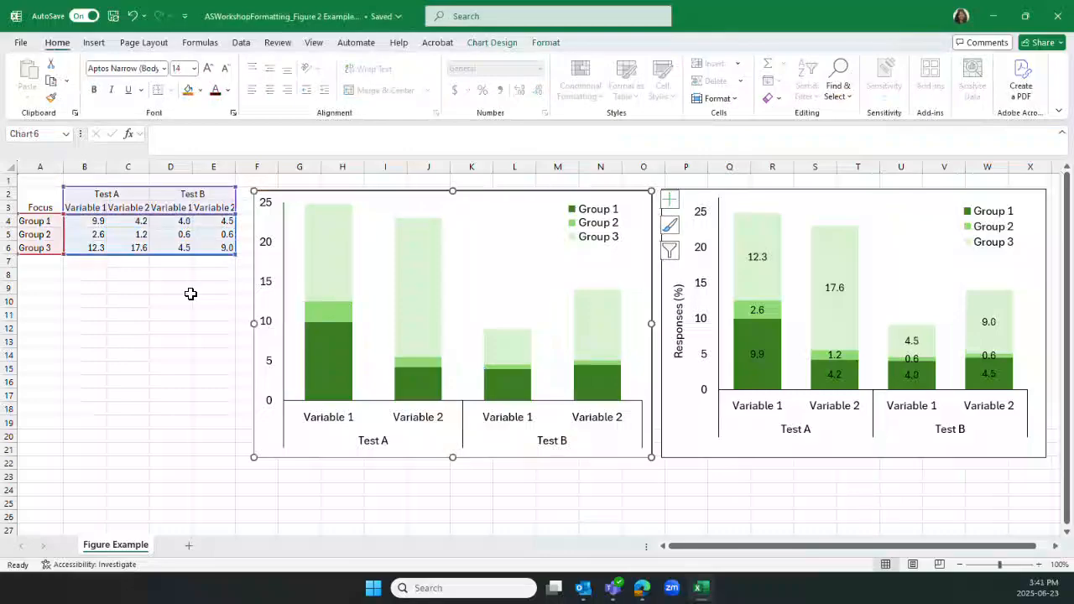
{"action": "left_click", "coordinate": [493, 42]}
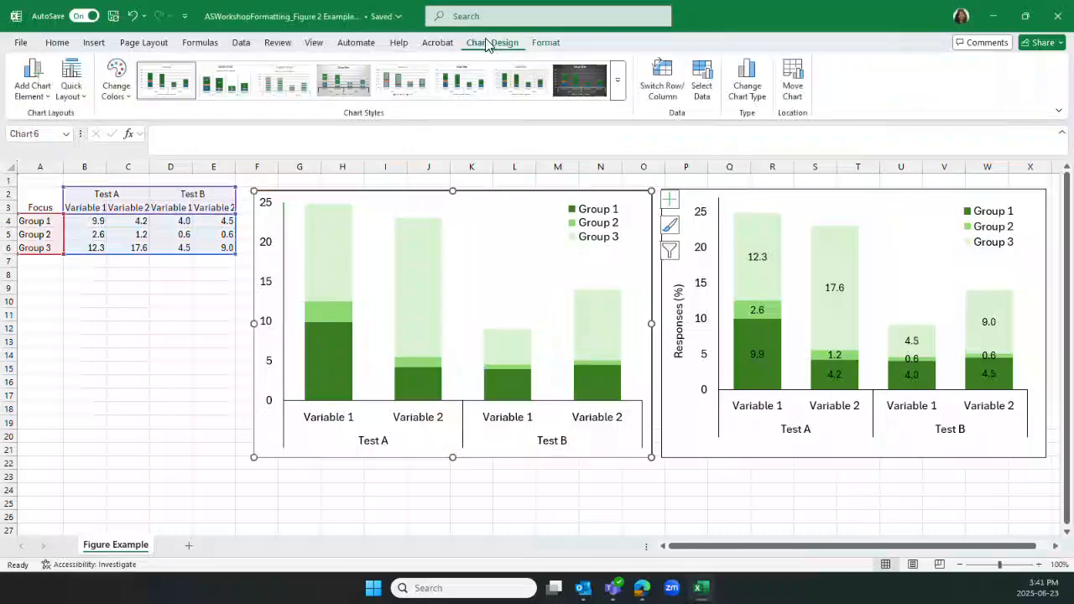
{"action": "left_click", "coordinate": [32, 91]}
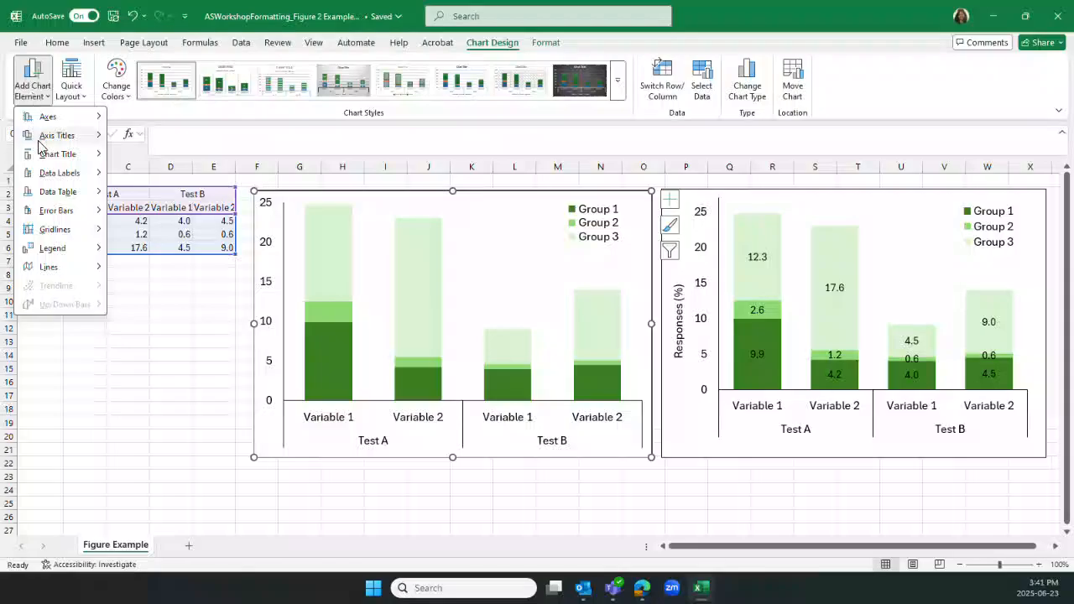
{"action": "left_click", "coordinate": [176, 175]}
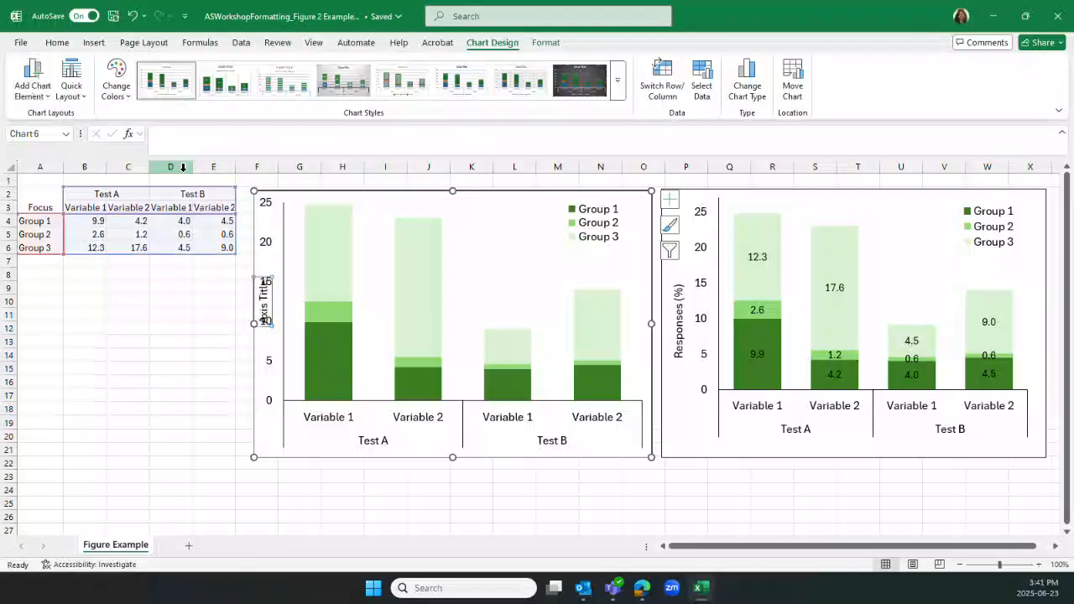
Replace the vertical axis title's placeholder text with "Responses (%)".
{"action": "left_click", "coordinate": [268, 312]}
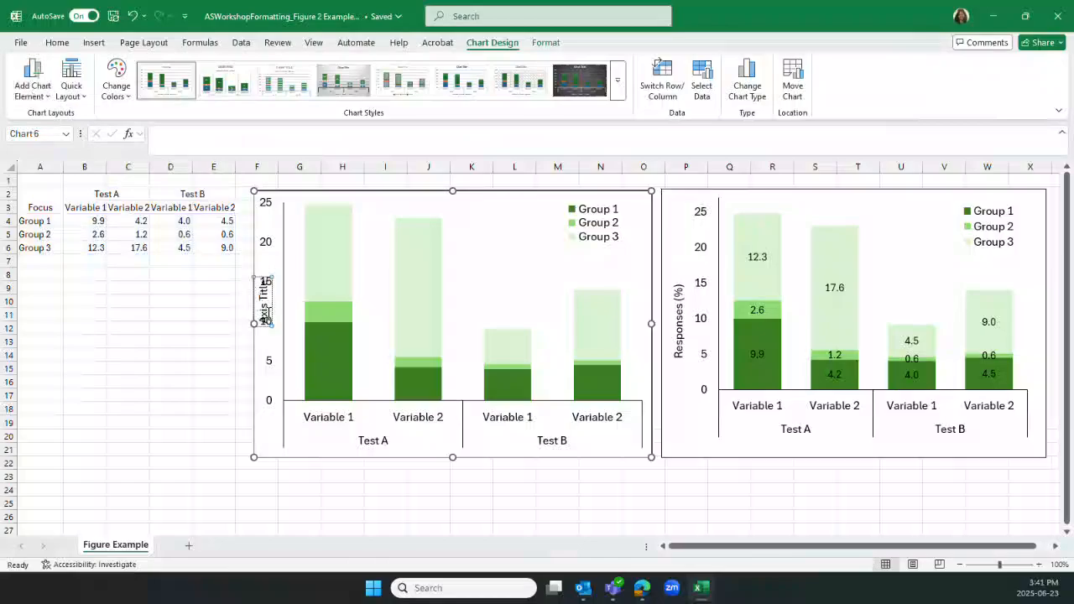
{"action": "triple_click", "coordinate": [265, 316]}
{"action": "type", "text": "Res"}
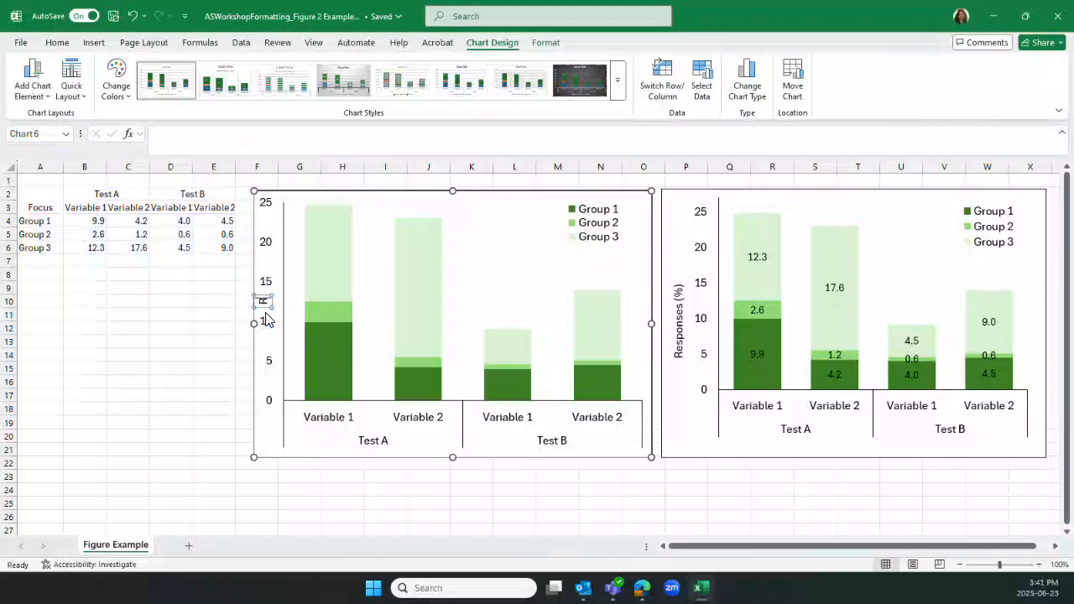
{"action": "type", "text": "pons"}
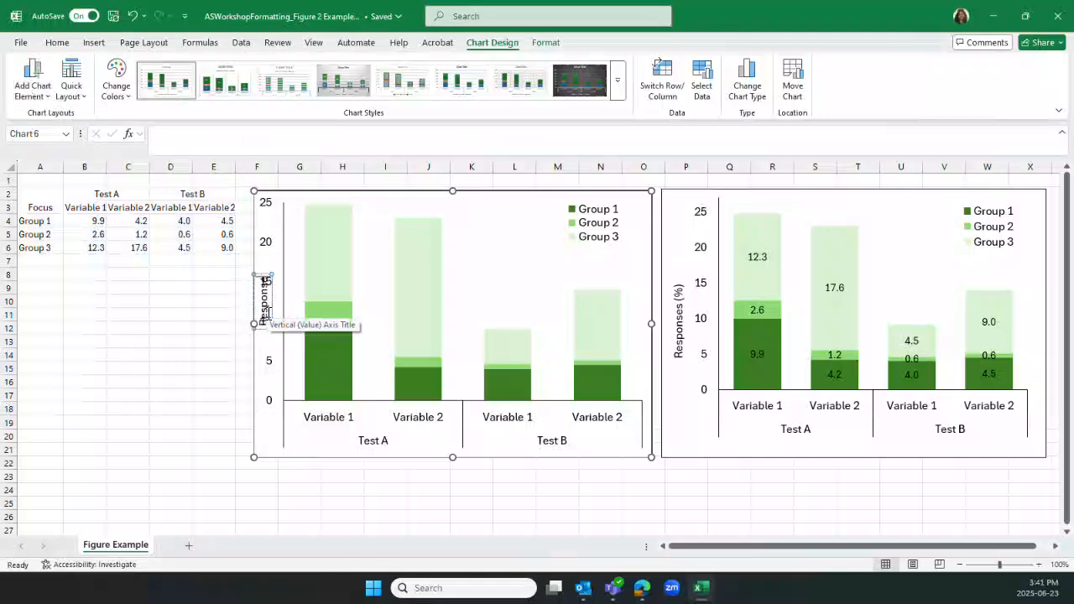
{"action": "type", "text": "es (%)"}
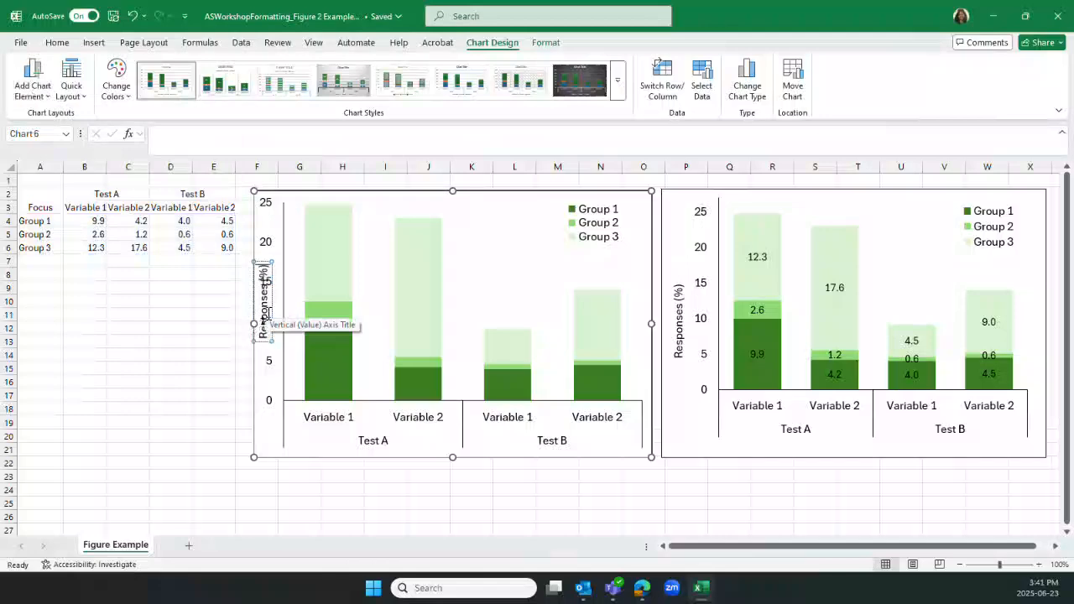
Shrink the new chart's plot area from its left edge and position the vertical axis title clear of the axis numbers.
{"action": "left_click", "coordinate": [277, 307]}
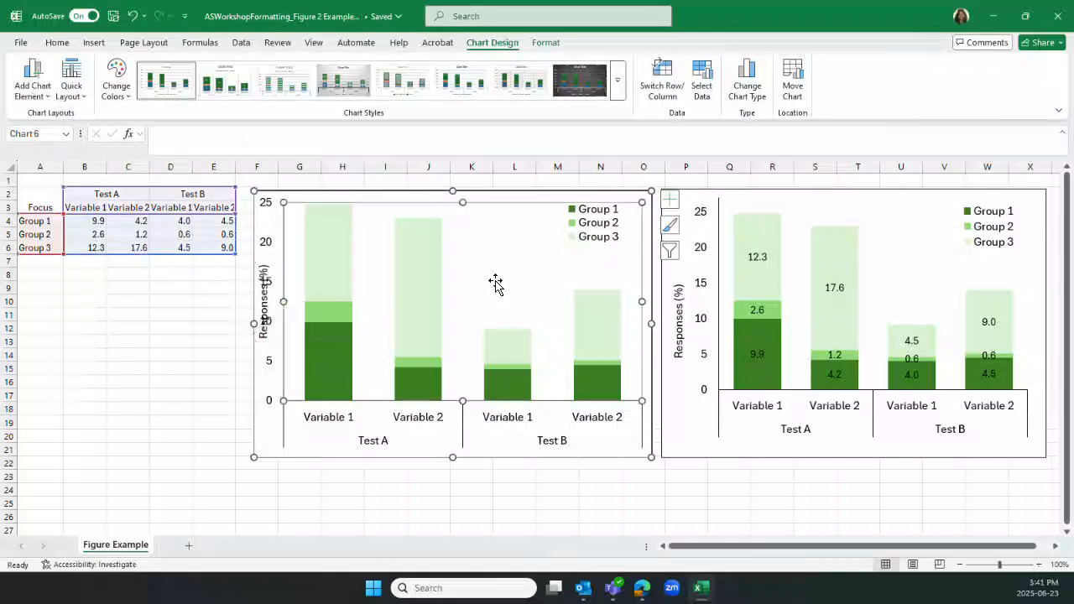
{"action": "left_click_drag", "start_coordinate": [284, 301], "coordinate": [306, 304]}
{"action": "left_click", "coordinate": [271, 312]}
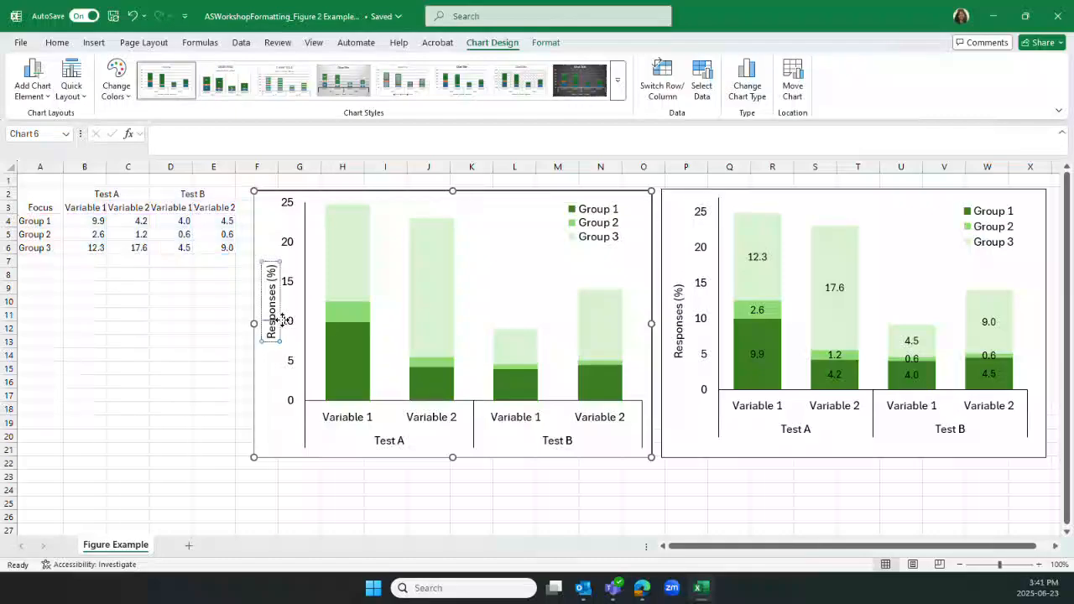
{"action": "left_click", "coordinate": [204, 422]}
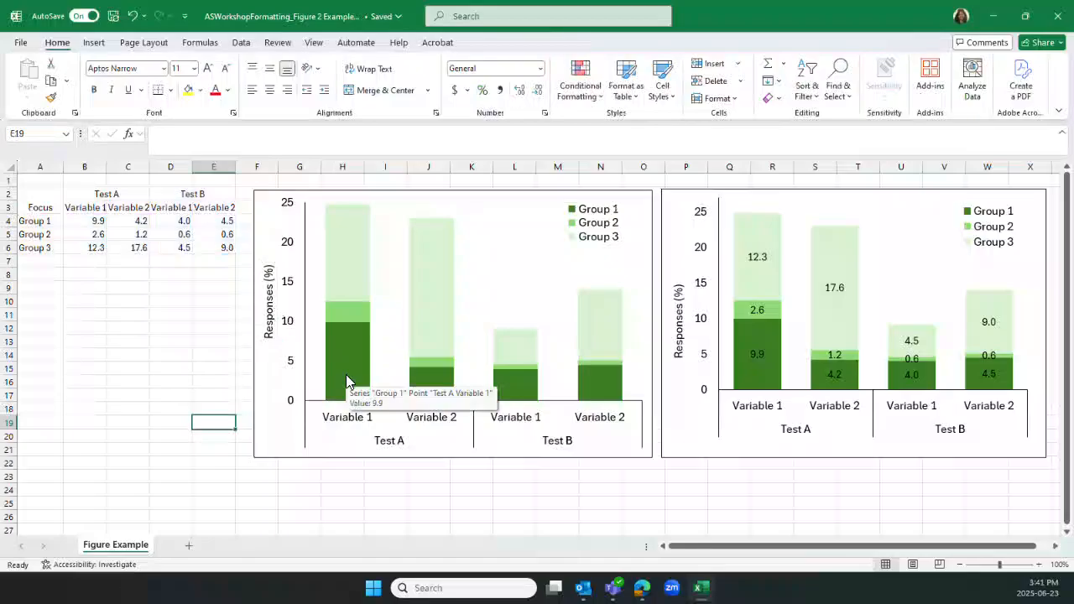
Add centred data labels to all series of the new chart, and deselect the chart.
{"action": "left_click", "coordinate": [258, 202]}
{"action": "left_click", "coordinate": [35, 84]}
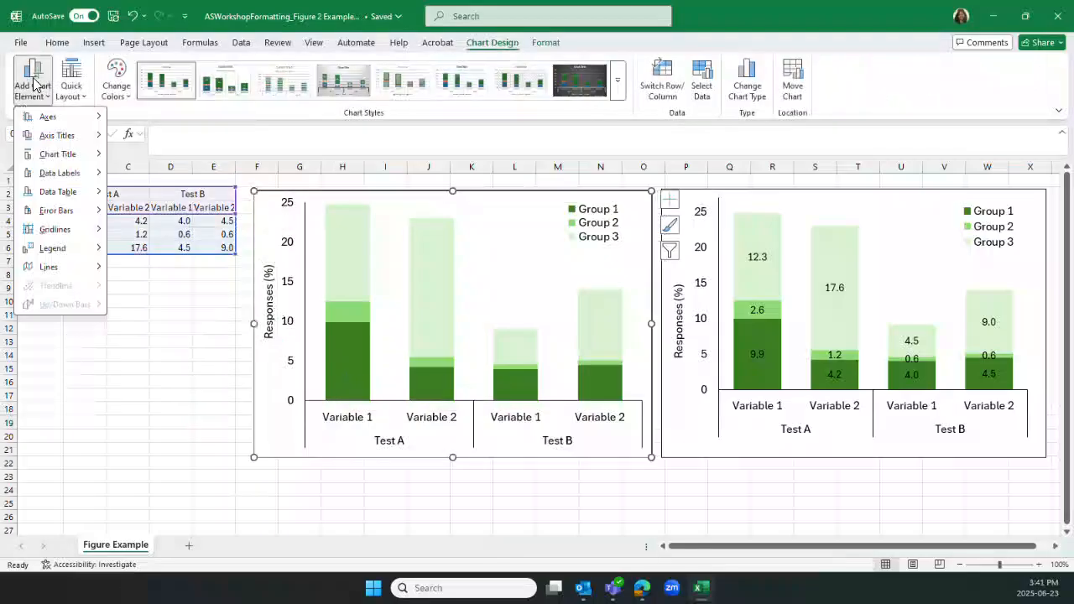
{"action": "mouse_move", "coordinate": [42, 176]}
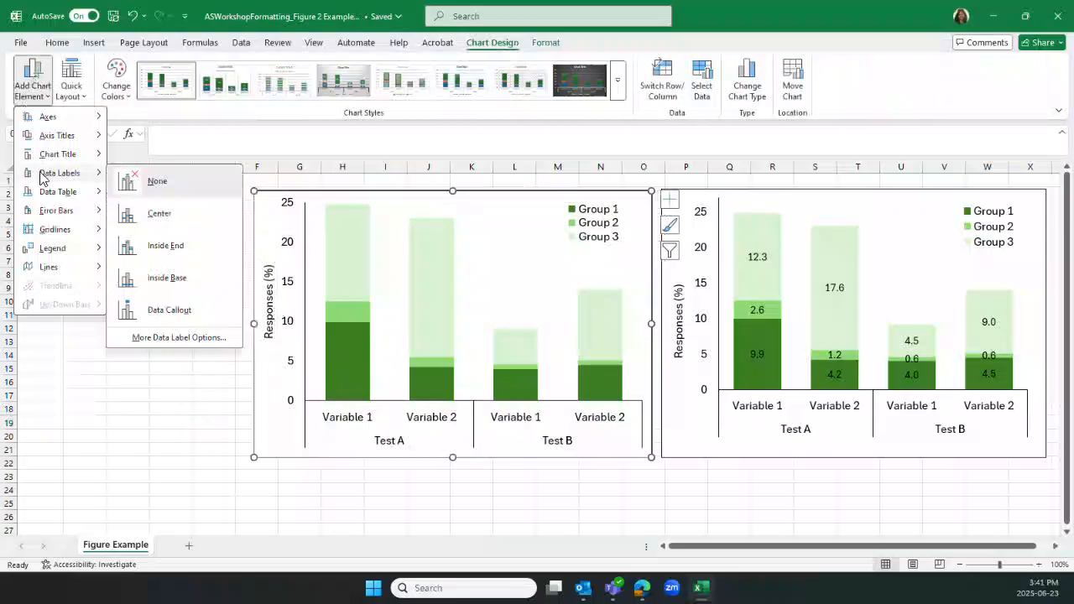
{"action": "left_click", "coordinate": [177, 225]}
{"action": "left_click", "coordinate": [162, 435]}
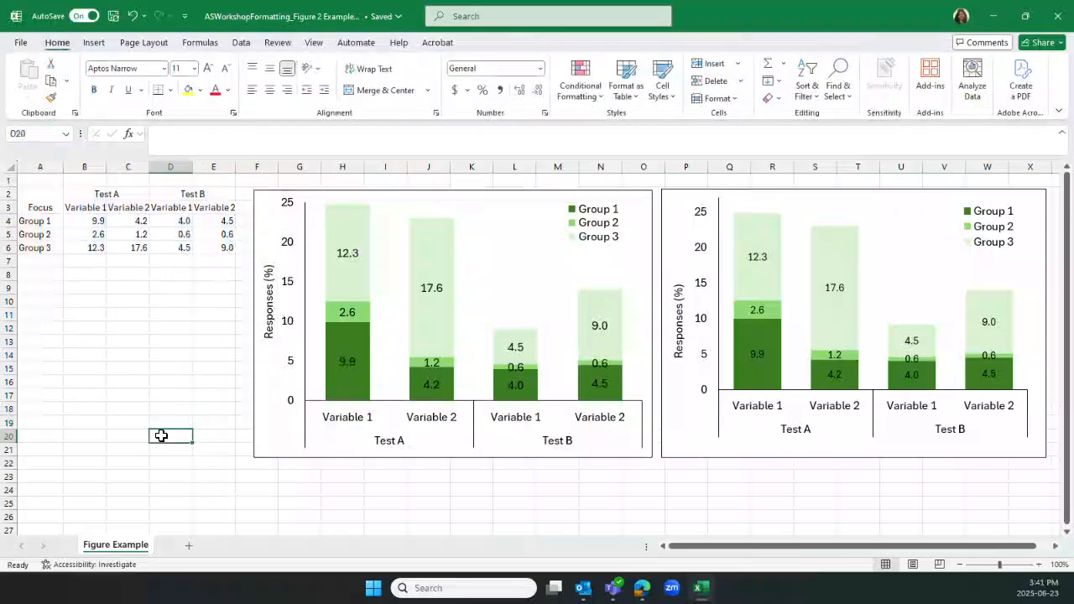
Insert a default stacked column chart from the test data in A2:E6 for comparison with the formatted charts.
{"action": "left_click_drag", "start_coordinate": [216, 247], "coordinate": [49, 194]}
{"action": "left_click", "coordinate": [93, 42]}
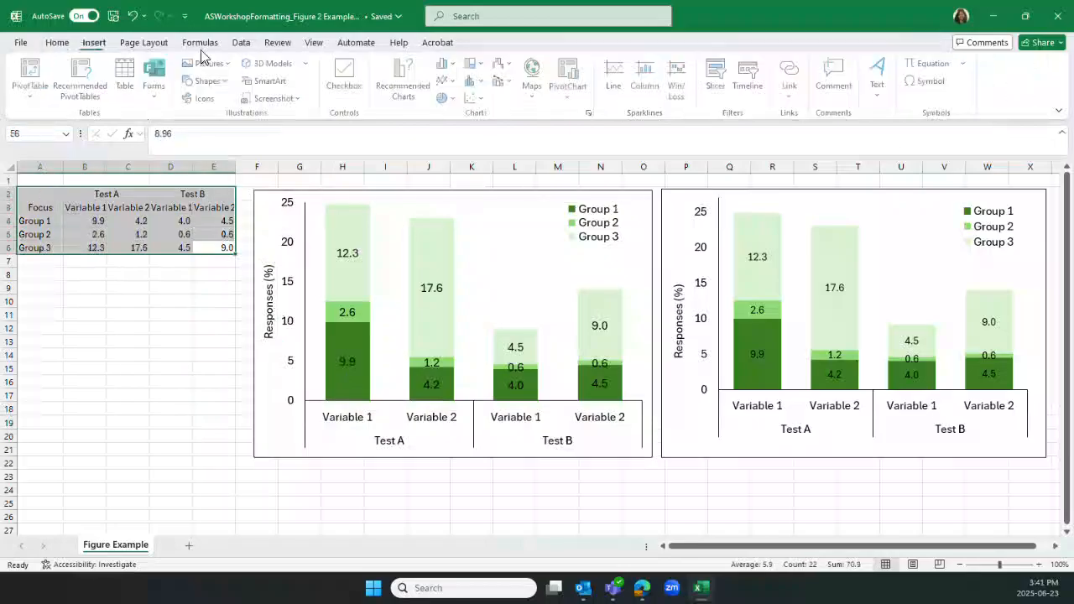
{"action": "left_click", "coordinate": [450, 65]}
{"action": "left_click", "coordinate": [492, 110]}
{"action": "left_click", "coordinate": [206, 409]}
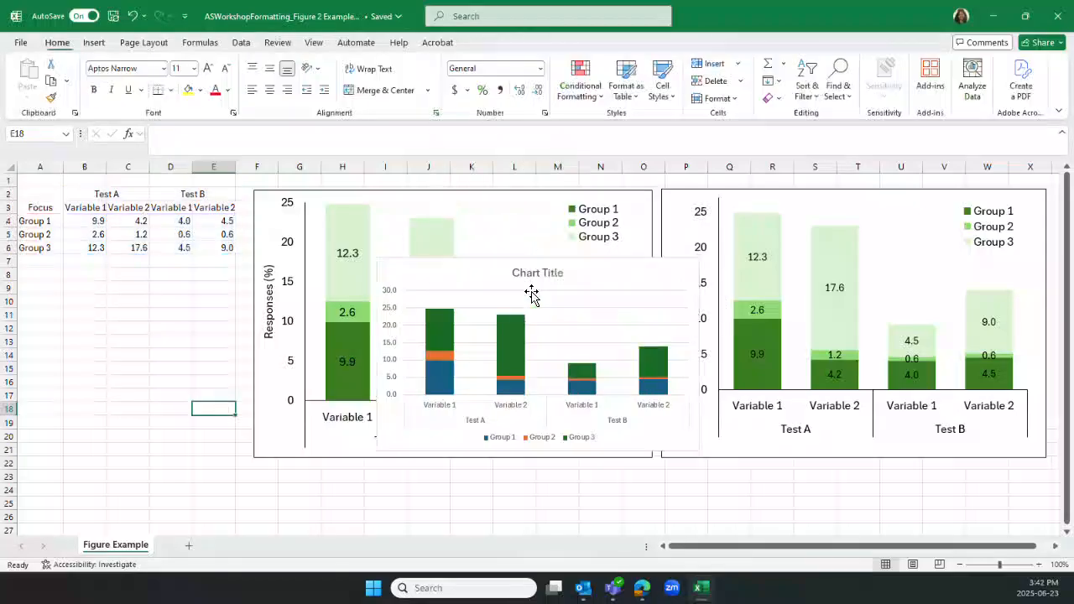
Move the unformatted stacked column chart off the formatted charts to below the data table, and delete it.
{"action": "left_click_drag", "start_coordinate": [498, 290], "coordinate": [850, 248]}
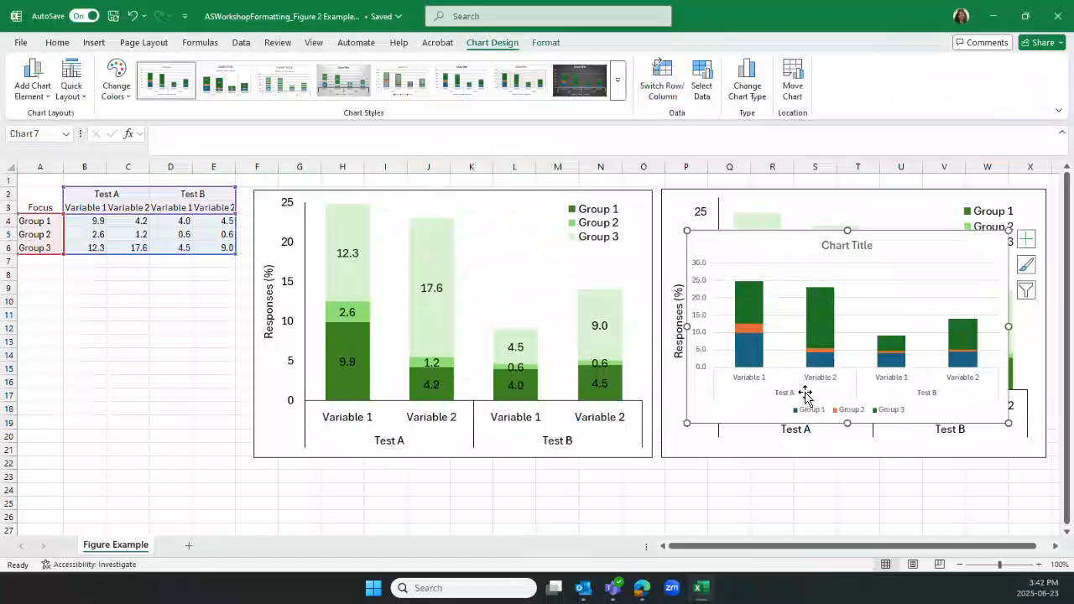
{"action": "left_click_drag", "start_coordinate": [725, 243], "coordinate": [47, 339]}
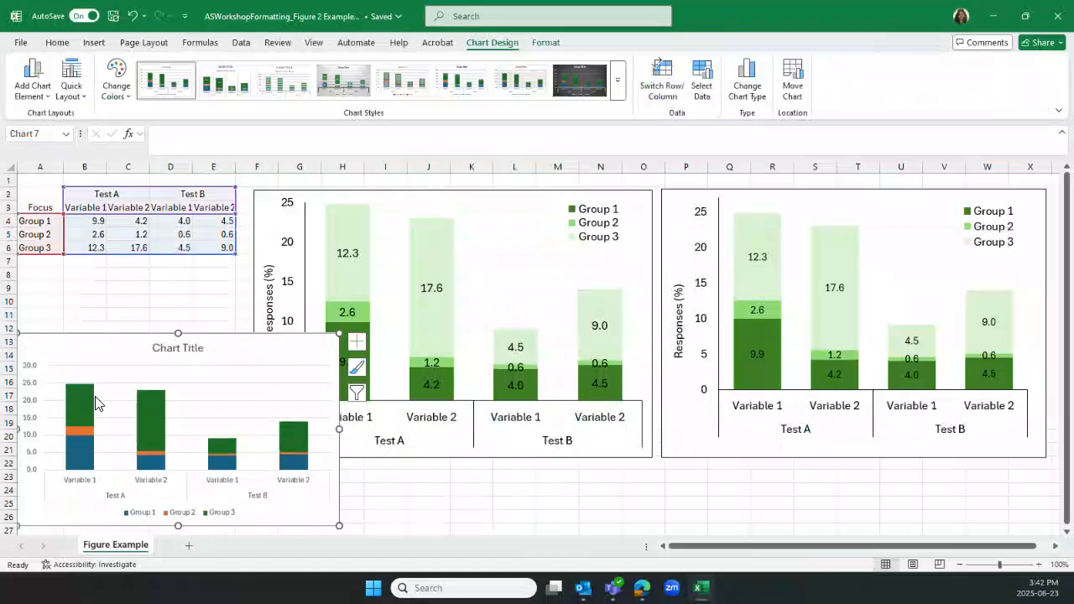
{"action": "key", "text": "Delete"}
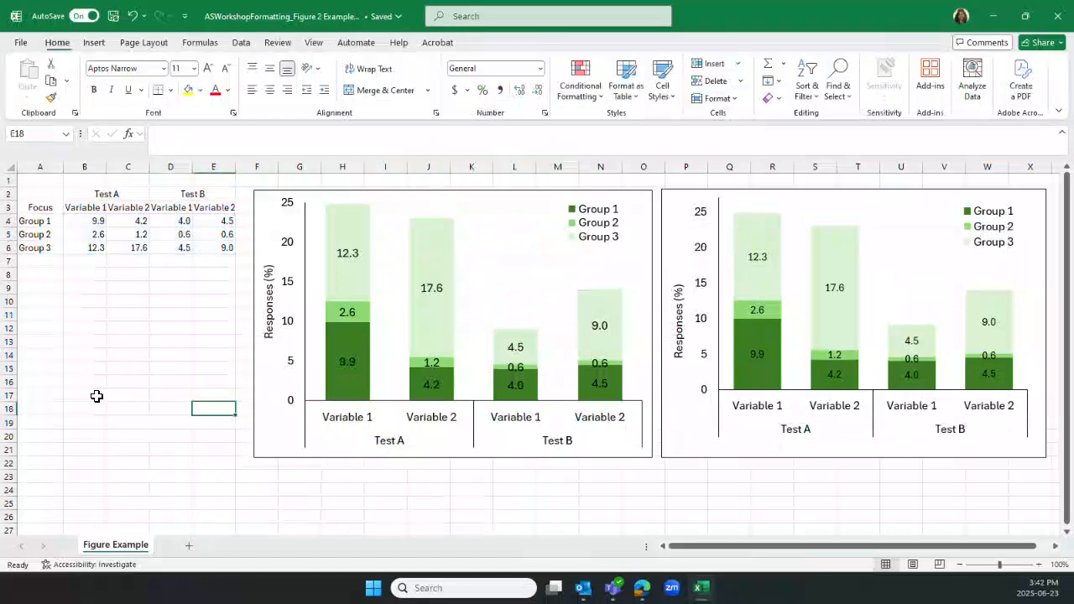